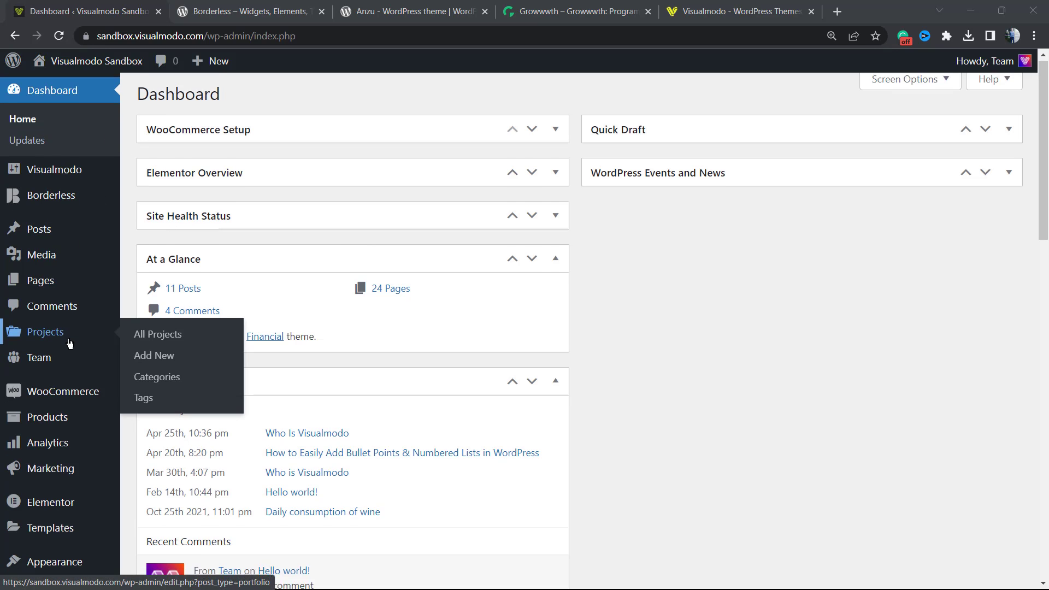
Go to the page for adding new plugins and search for "Blocks Animation".
{"action": "scroll", "coordinate": [70, 343], "scroll_direction": "down", "scroll_amount": 3}
{"action": "scroll", "coordinate": [70, 343], "scroll_direction": "down", "scroll_amount": 1}
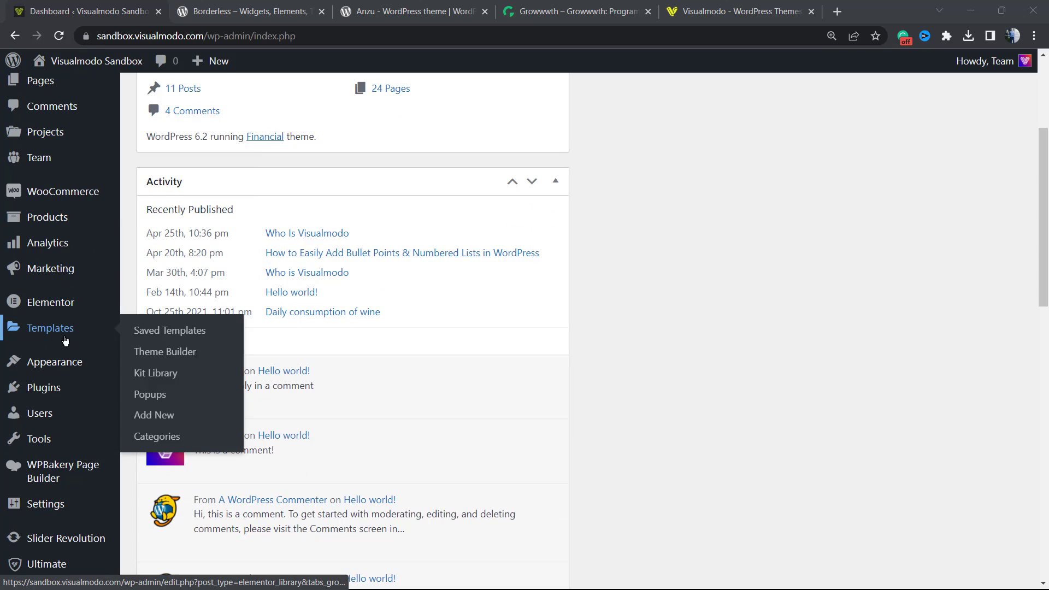
{"action": "mouse_move", "coordinate": [57, 394]}
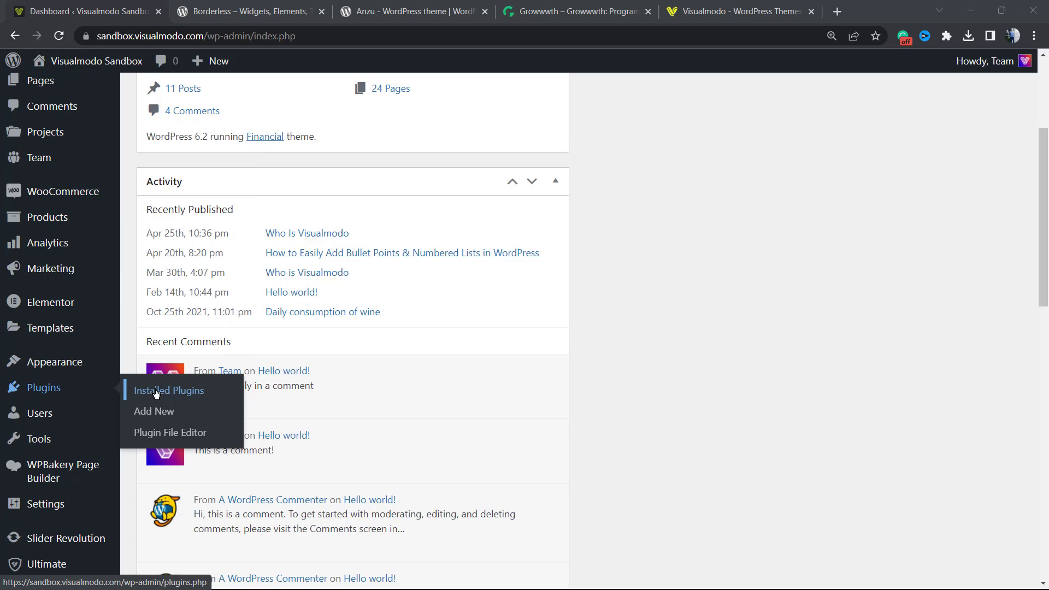
{"action": "left_click", "coordinate": [189, 418]}
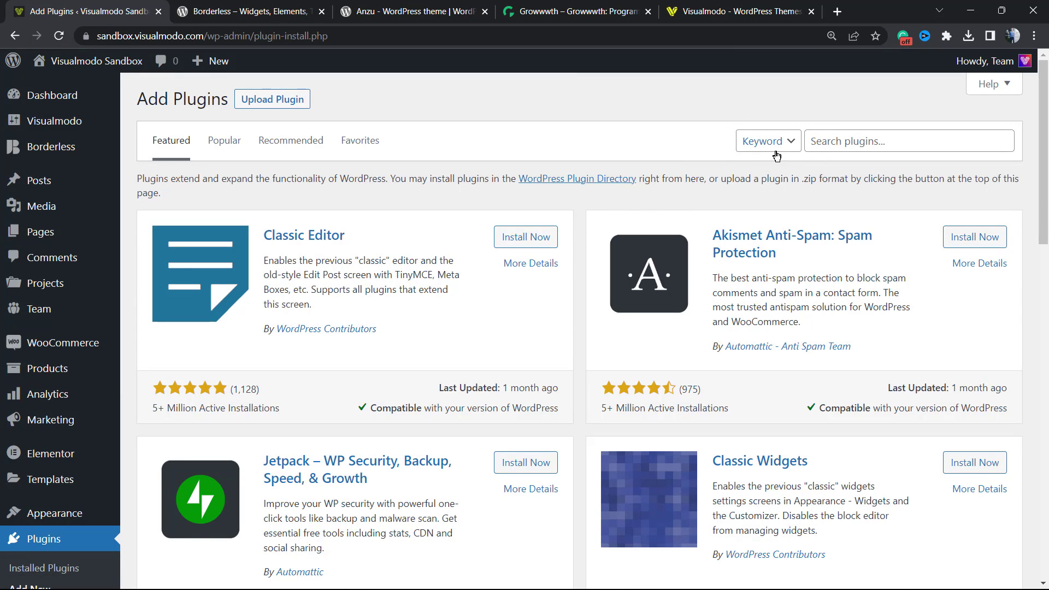
{"action": "left_click", "coordinate": [864, 148]}
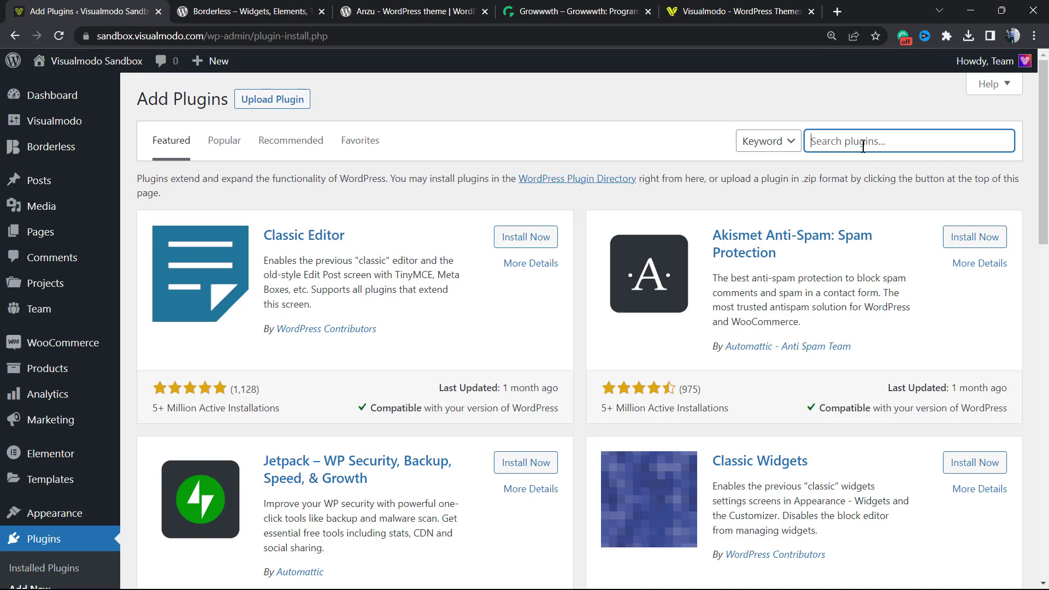
{"action": "type", "text": "Blocks Animation"}
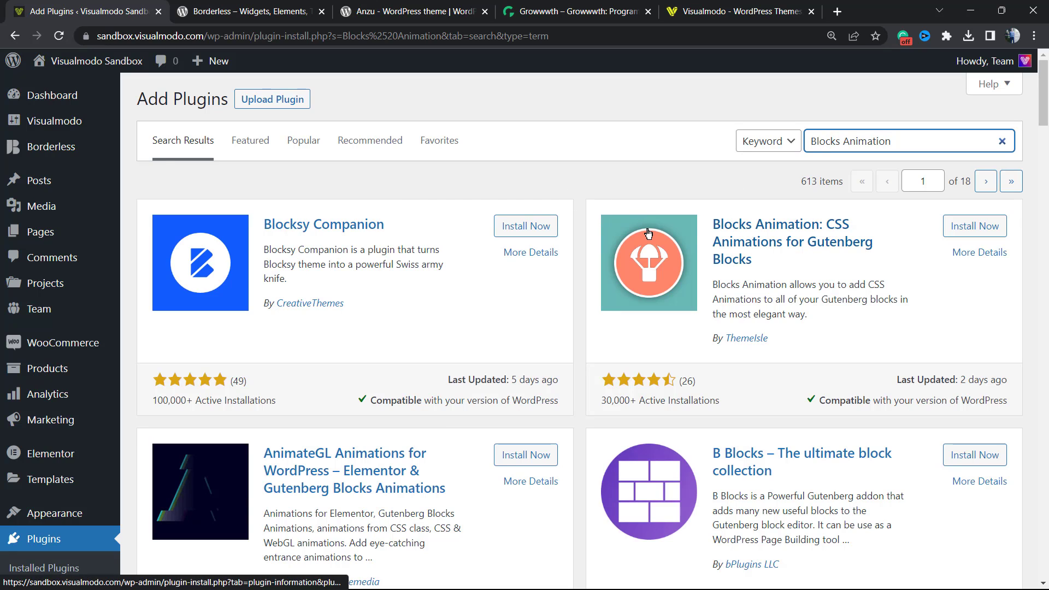
Install and activate the plugin Blocks Animation: CSS Animations for Gutenberg Blocks by ThemeIsle.
{"action": "mouse_move", "coordinate": [807, 345]}
{"action": "left_mouse_down"}
{"action": "mouse_move", "coordinate": [727, 336]}
{"action": "mouse_move", "coordinate": [710, 224]}
{"action": "mouse_move", "coordinate": [848, 333]}
{"action": "mouse_move", "coordinate": [806, 345]}
{"action": "left_mouse_up"}
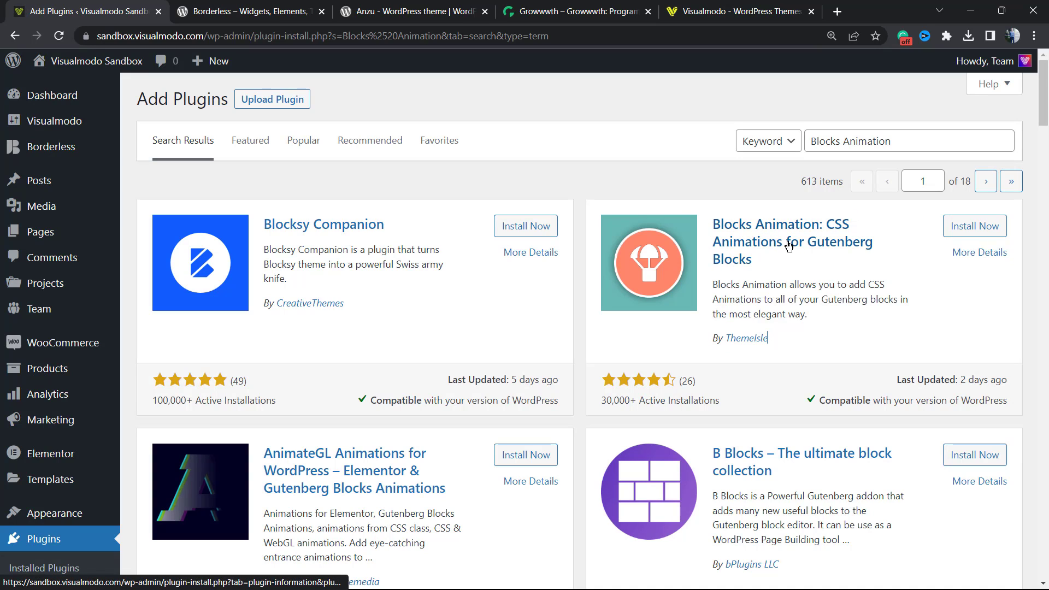
{"action": "left_click", "coordinate": [978, 231]}
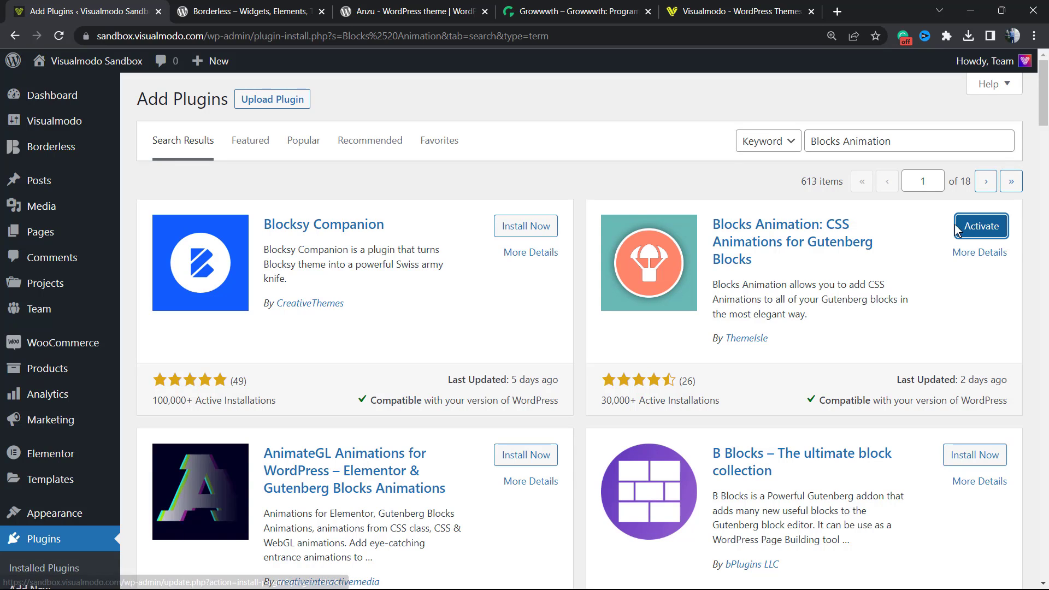
{"action": "left_click", "coordinate": [963, 230]}
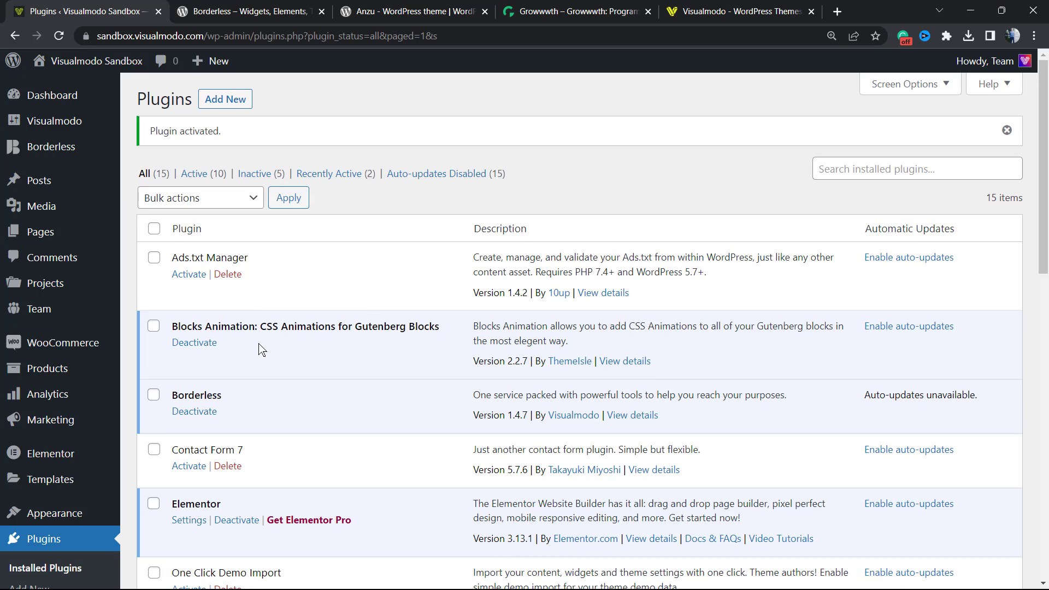
Create a new page and add an Image block below its title.
{"action": "mouse_move", "coordinate": [55, 212]}
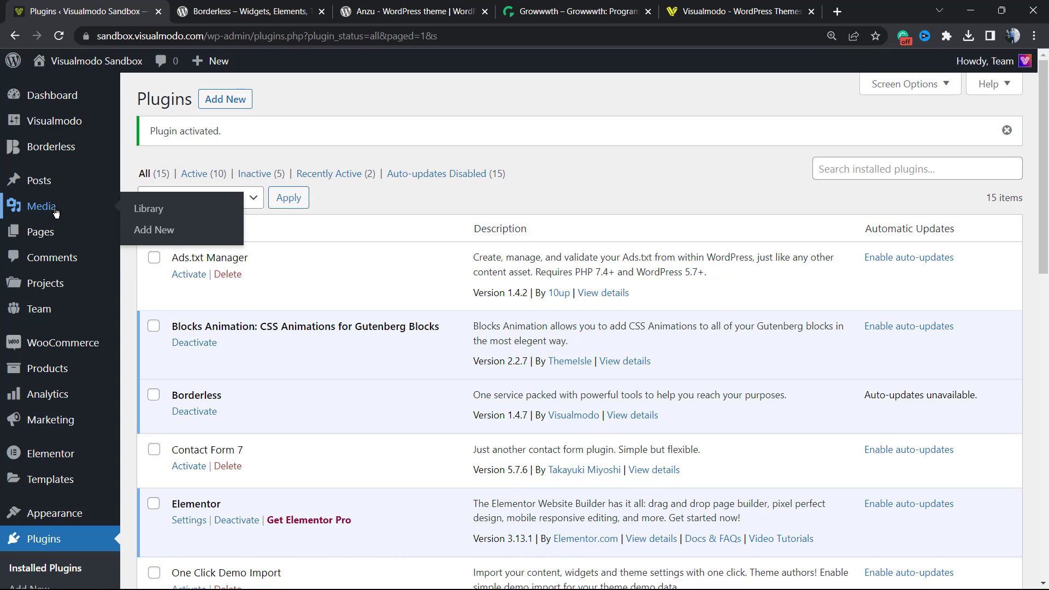
{"action": "mouse_move", "coordinate": [59, 187]}
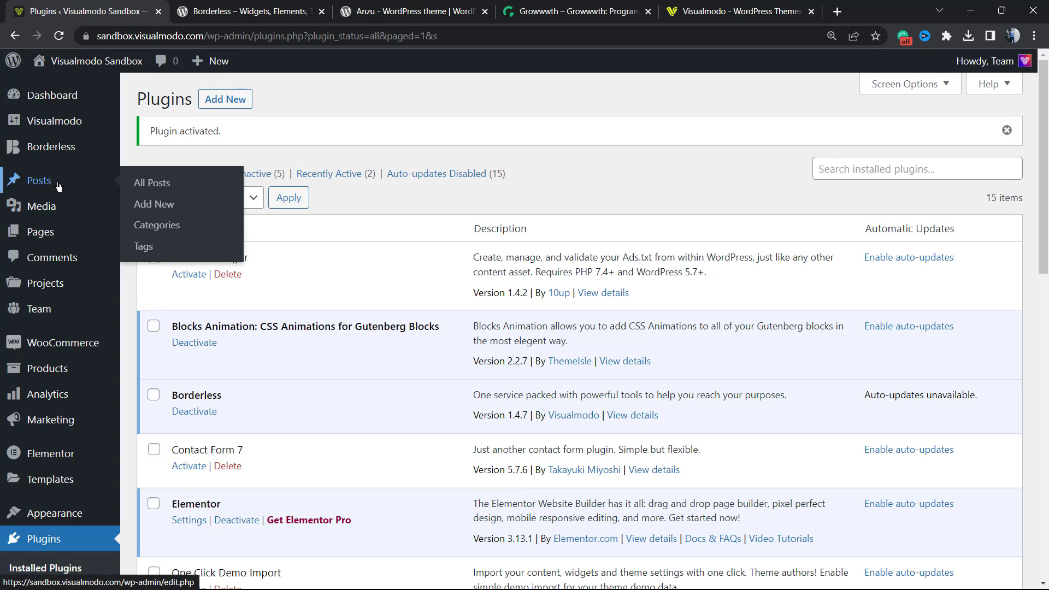
{"action": "mouse_move", "coordinate": [64, 230]}
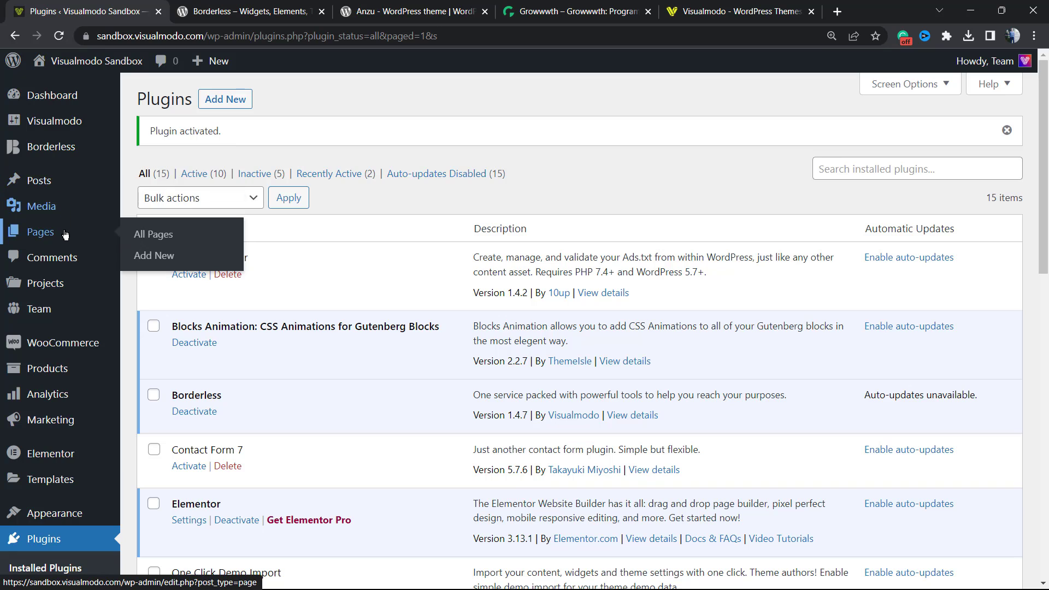
{"action": "left_click", "coordinate": [184, 262]}
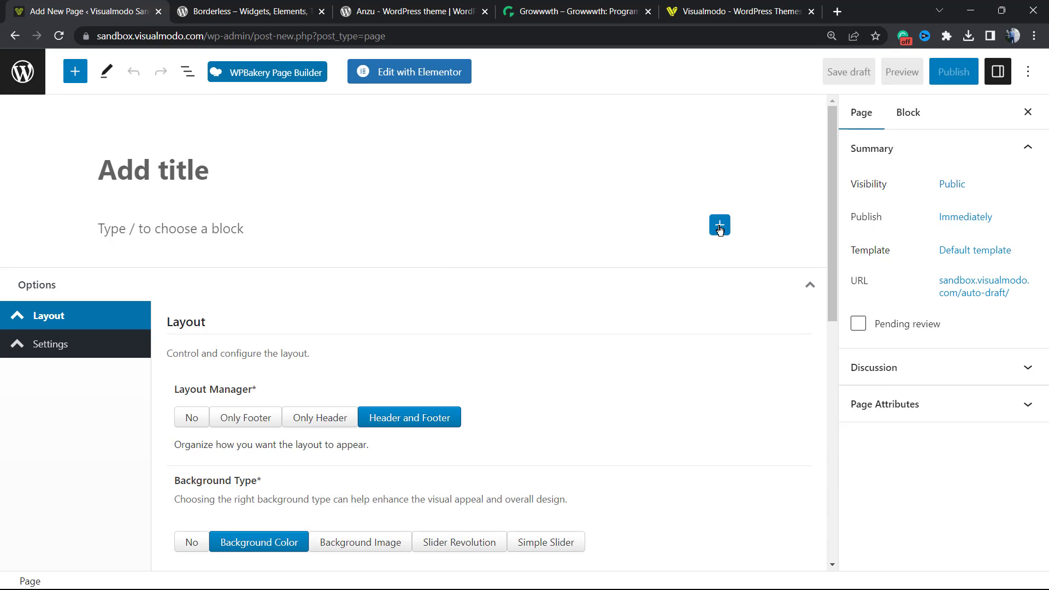
{"action": "left_click", "coordinate": [720, 226]}
{"action": "left_click", "coordinate": [842, 328]}
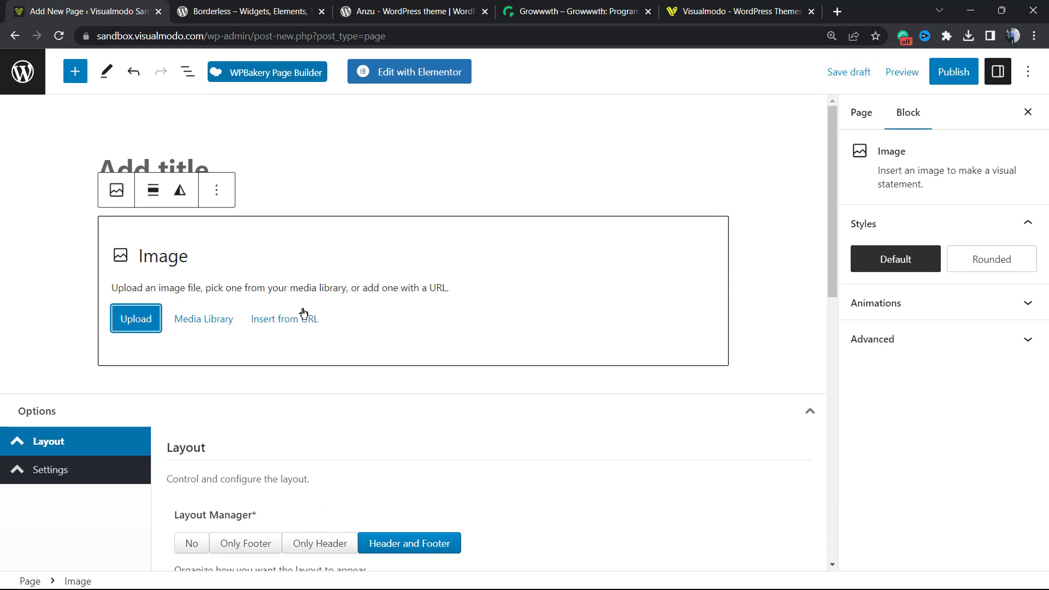
Fill the Image block with the laptop photo agefis-vKvUcdyaUhc-unsplash.jpg from the media library.
{"action": "left_click", "coordinate": [197, 324]}
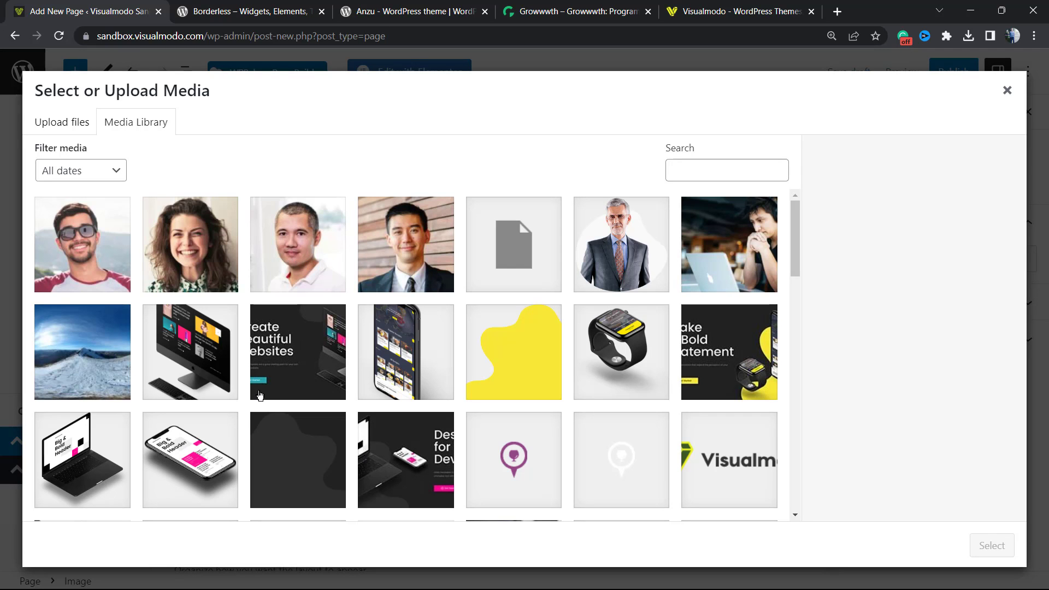
{"action": "scroll", "coordinate": [376, 371], "scroll_direction": "down", "scroll_amount": 10}
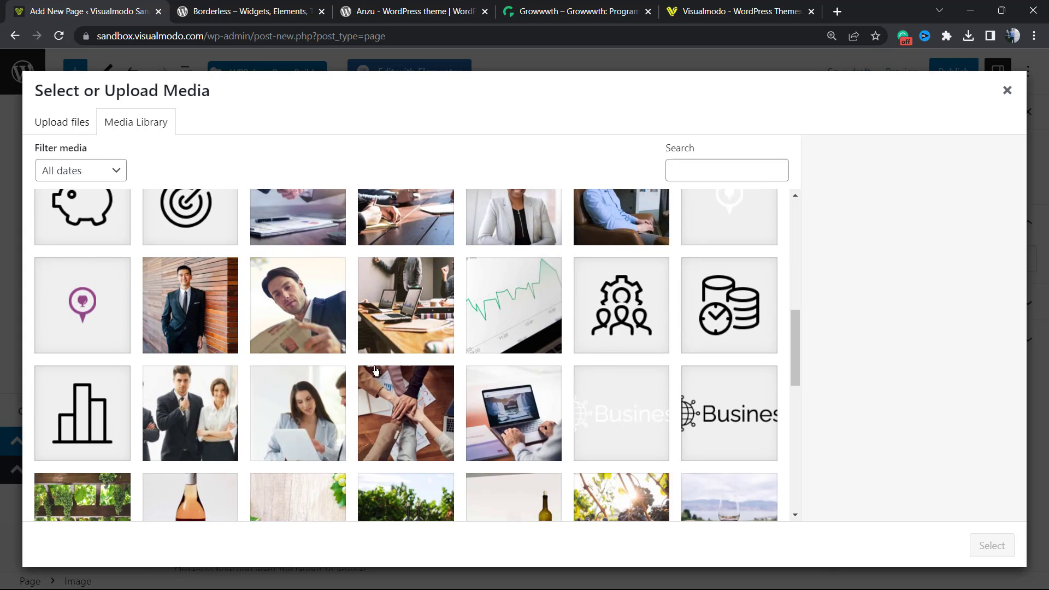
{"action": "scroll", "coordinate": [277, 396], "scroll_direction": "down", "scroll_amount": 3}
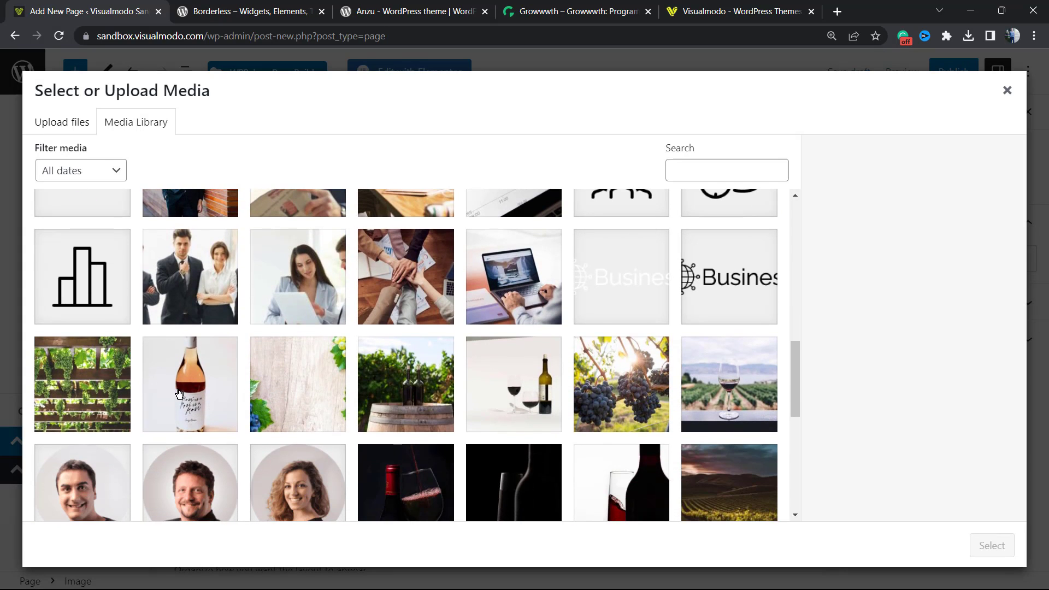
{"action": "scroll", "coordinate": [428, 397], "scroll_direction": "down", "scroll_amount": 3}
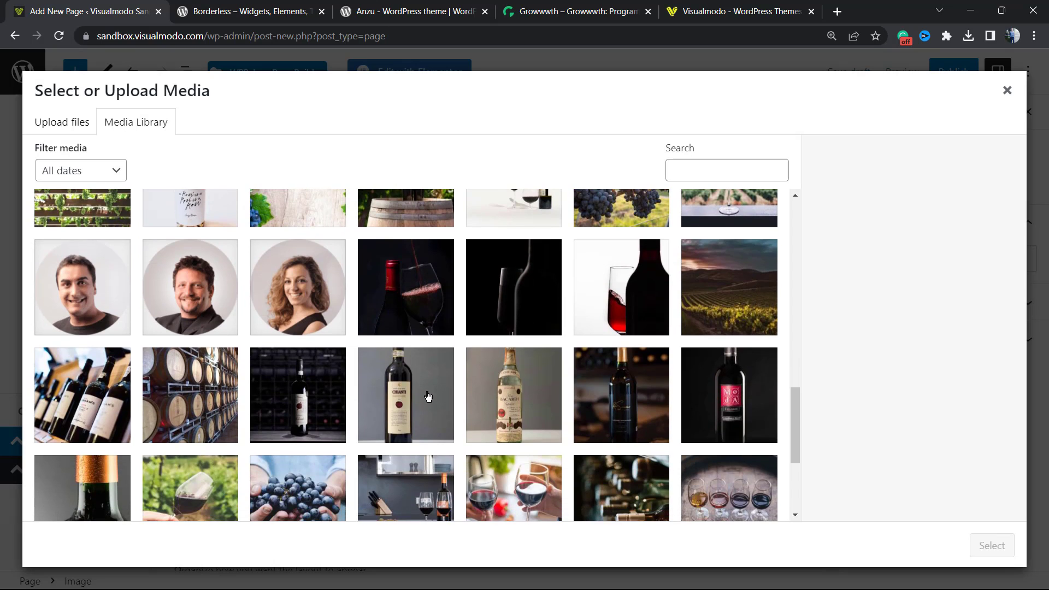
{"action": "scroll", "coordinate": [165, 369], "scroll_direction": "up", "scroll_amount": 2}
{"action": "scroll", "coordinate": [165, 369], "scroll_direction": "up", "scroll_amount": 3}
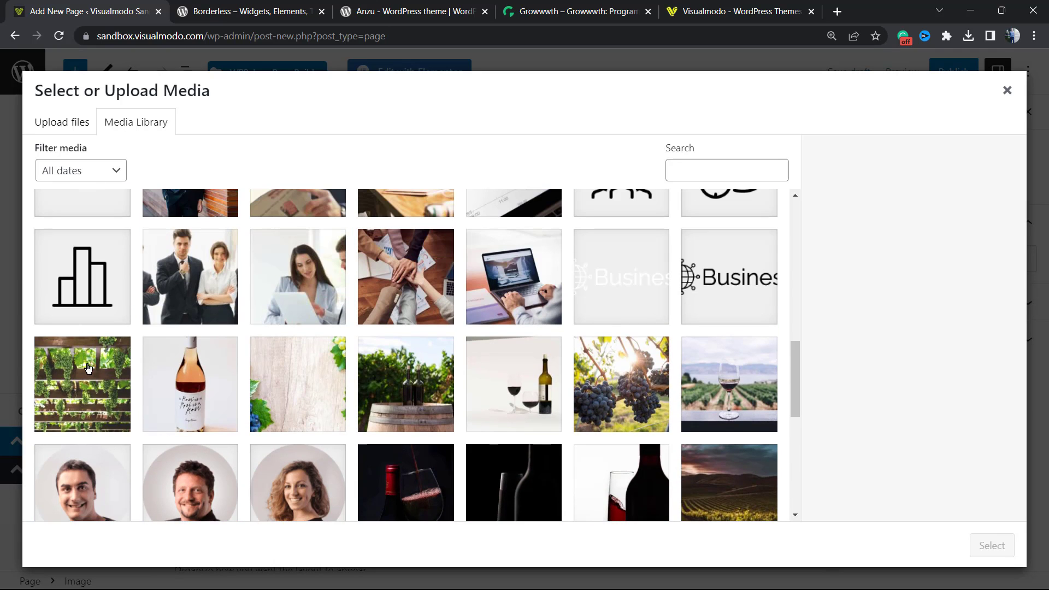
{"action": "left_click", "coordinate": [534, 335]}
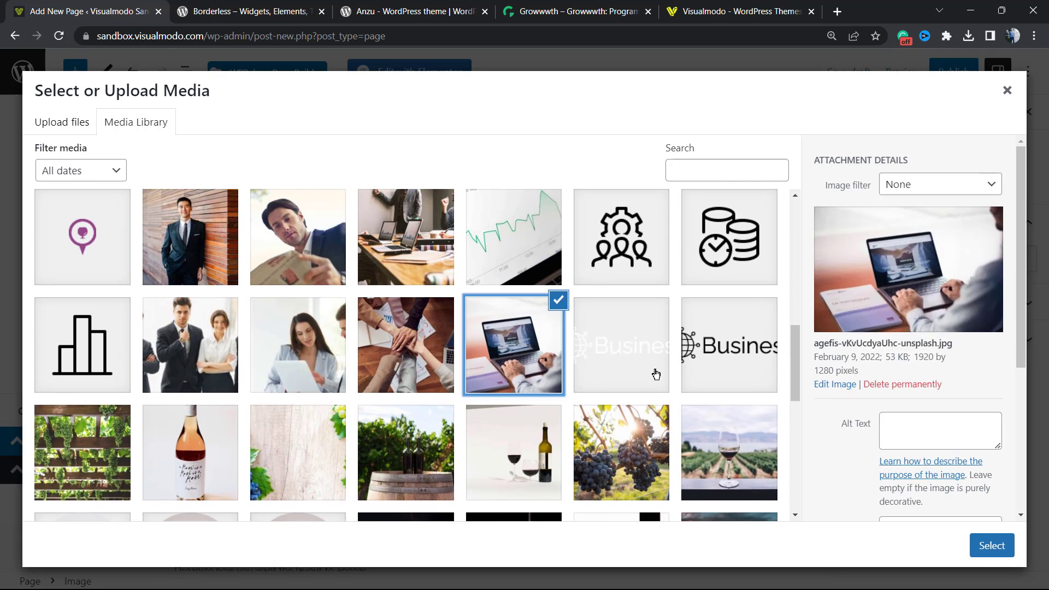
{"action": "left_click", "coordinate": [976, 544]}
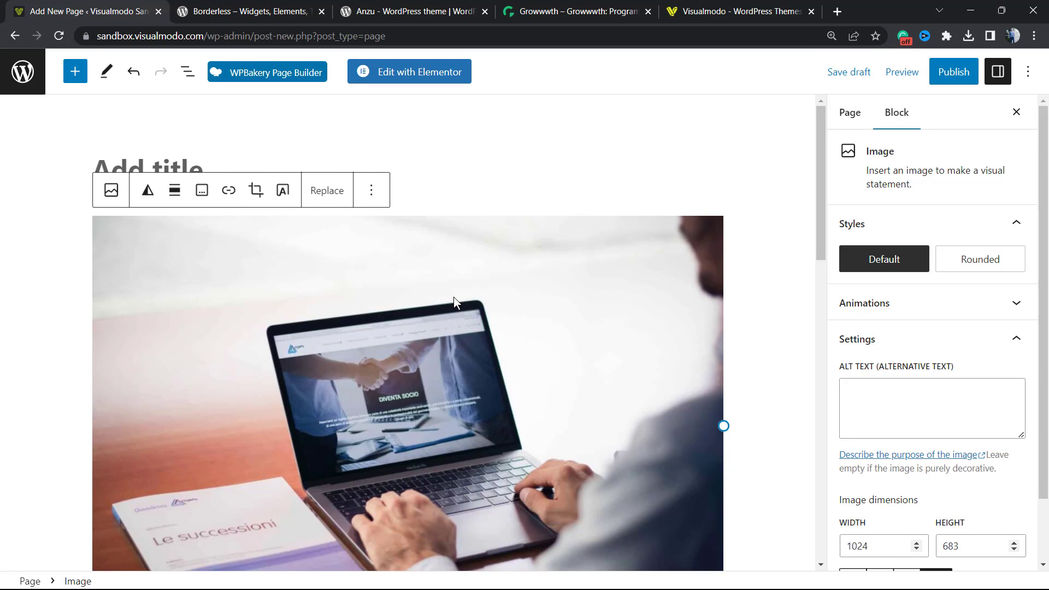
Apply the Back In Down animation to the laptop image block.
{"action": "scroll", "coordinate": [567, 295], "scroll_direction": "down", "scroll_amount": 1}
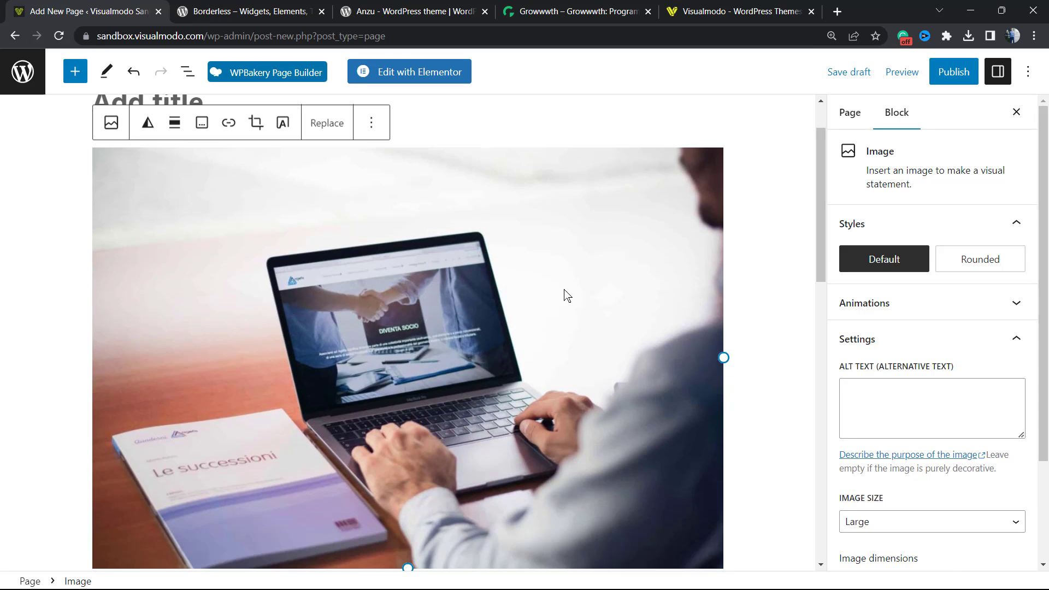
{"action": "scroll", "coordinate": [555, 260], "scroll_direction": "up", "scroll_amount": 1}
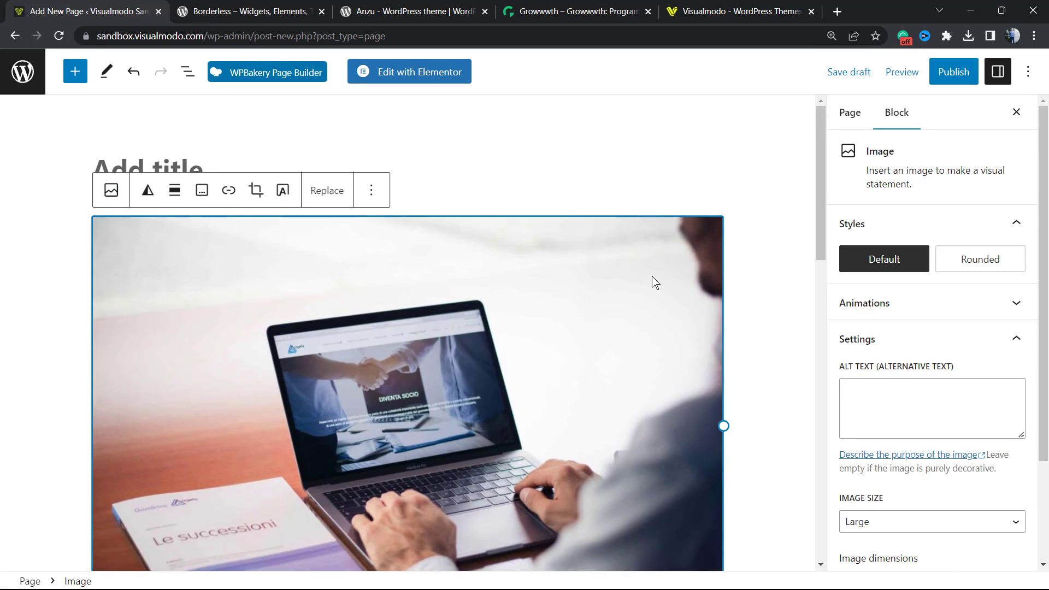
{"action": "key", "text": "ctrl+plus"}
{"action": "key", "text": "ctrl+plus"}
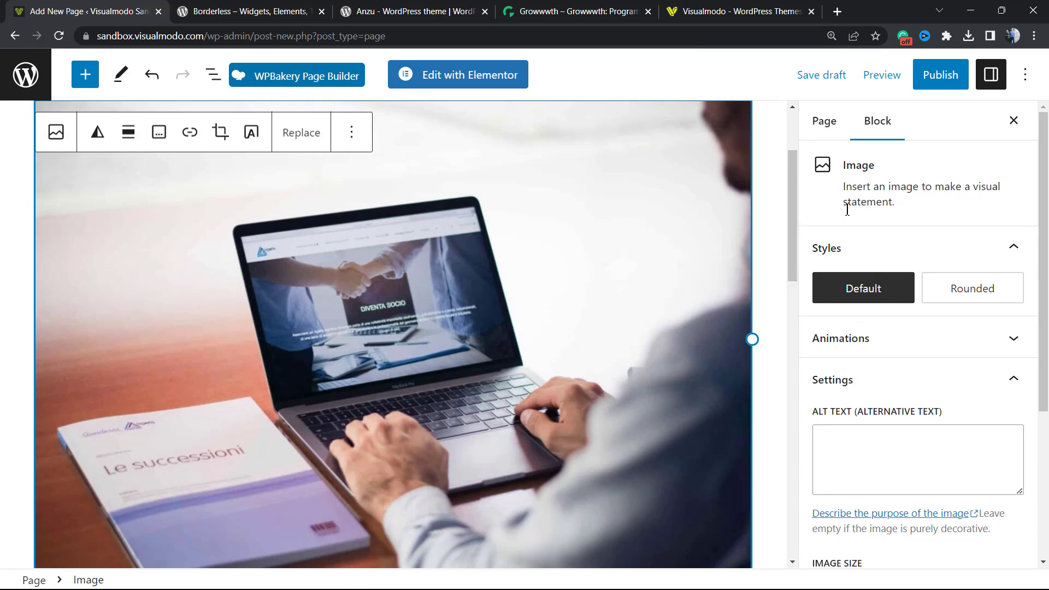
{"action": "left_click", "coordinate": [890, 344]}
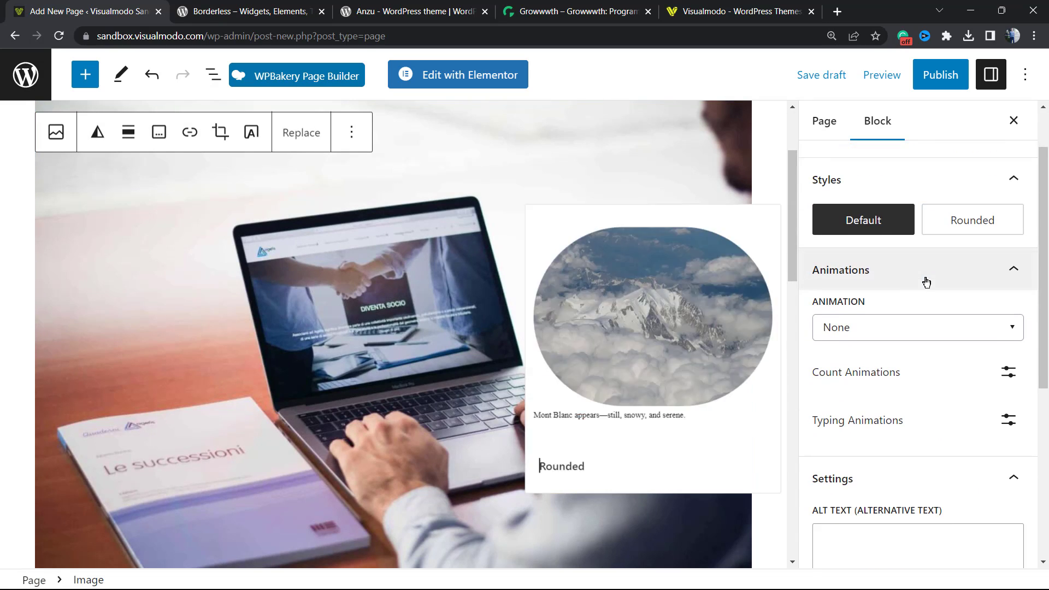
{"action": "scroll", "coordinate": [908, 290], "scroll_direction": "down", "scroll_amount": 3}
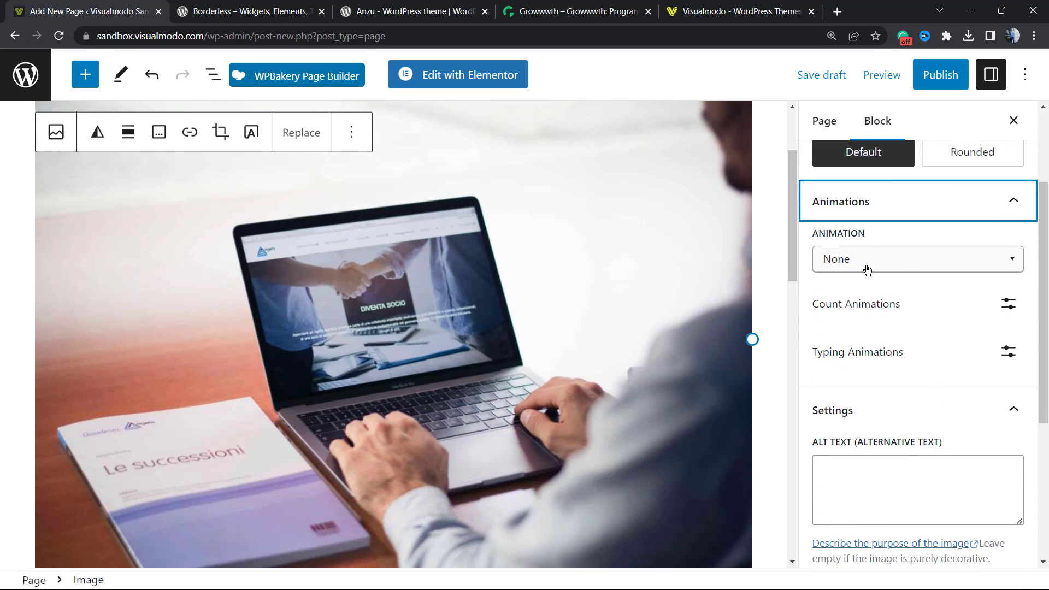
{"action": "left_click", "coordinate": [867, 267]}
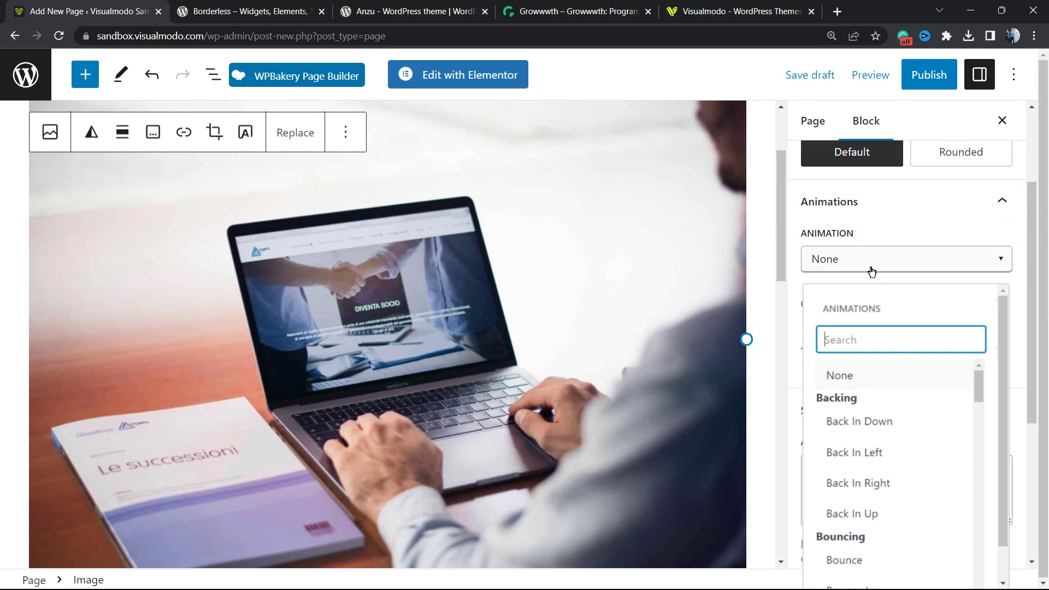
{"action": "left_click", "coordinate": [905, 423]}
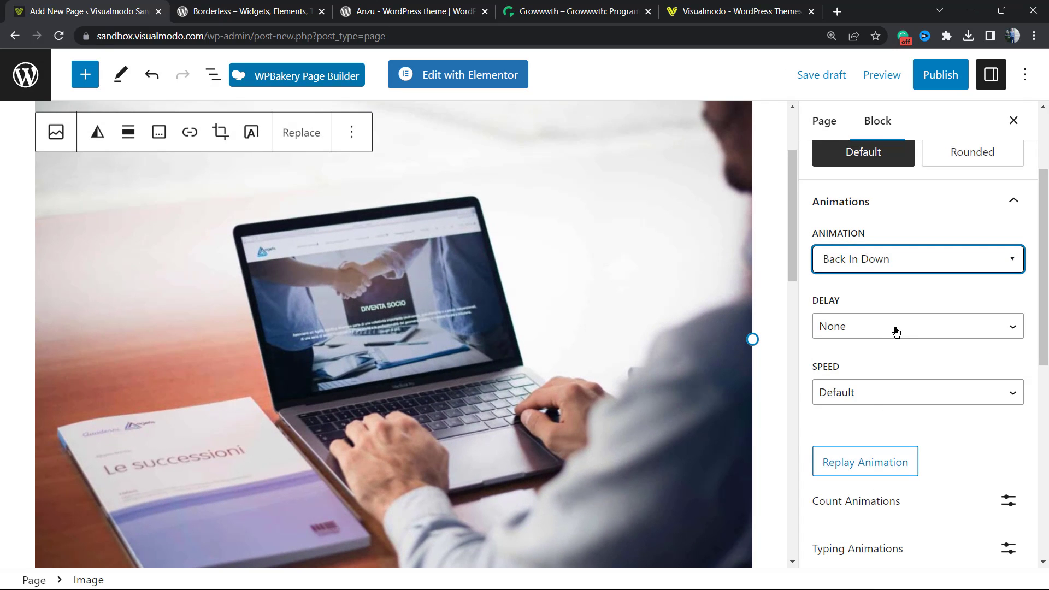
Set the delay of the image's animation to 500 Milliseconds.
{"action": "left_click", "coordinate": [923, 332]}
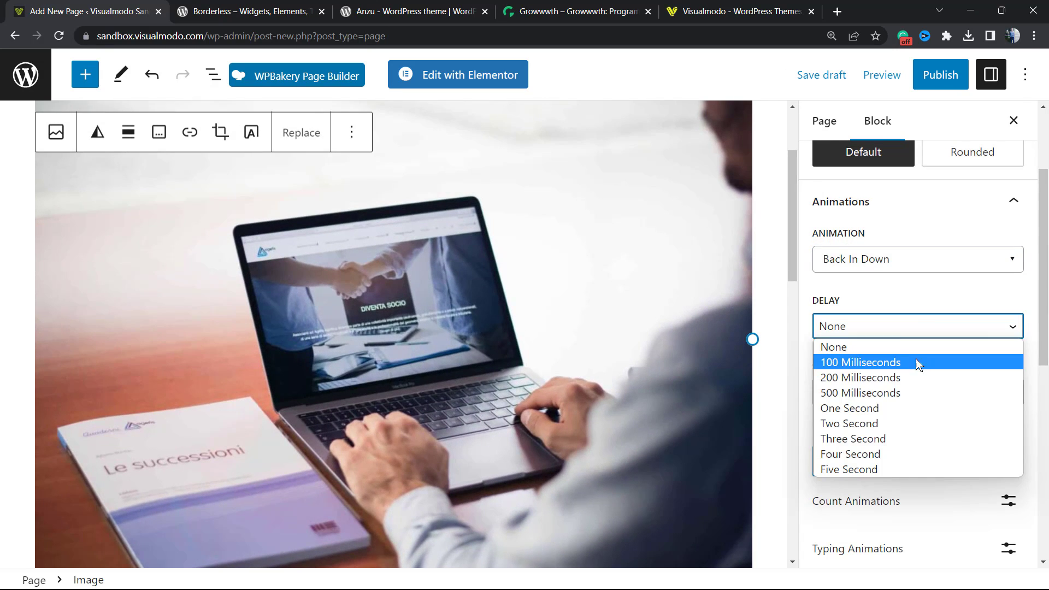
{"action": "left_click", "coordinate": [912, 392]}
{"action": "scroll", "coordinate": [597, 281], "scroll_direction": "down", "scroll_amount": 2}
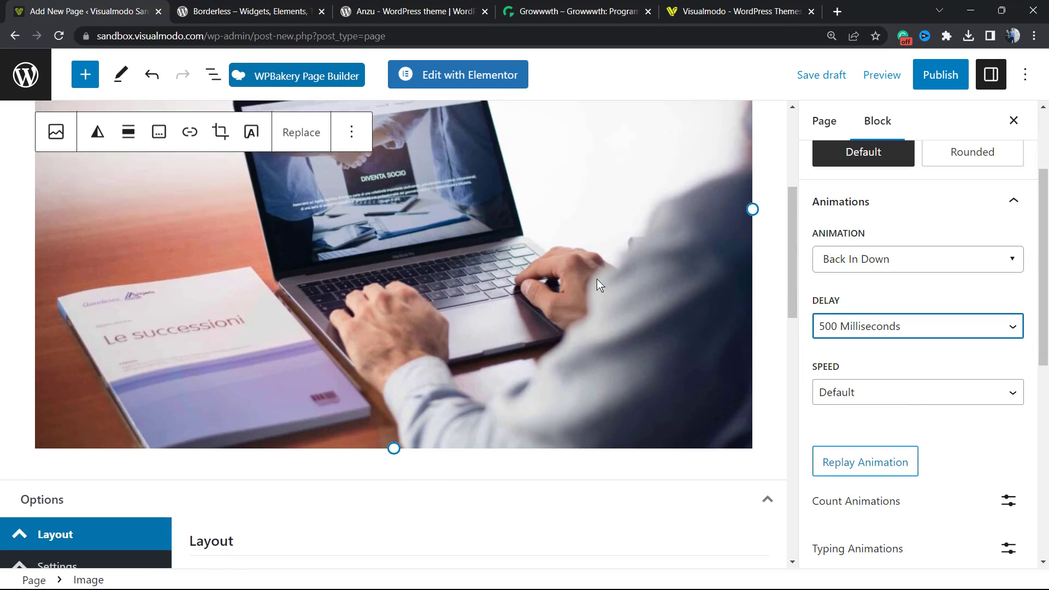
{"action": "scroll", "coordinate": [598, 284], "scroll_direction": "up", "scroll_amount": 5}
{"action": "scroll", "coordinate": [715, 317], "scroll_direction": "down", "scroll_amount": 2}
Set the image animation's speed to Slower and its delay to 100 Milliseconds.
{"action": "left_click", "coordinate": [907, 394]}
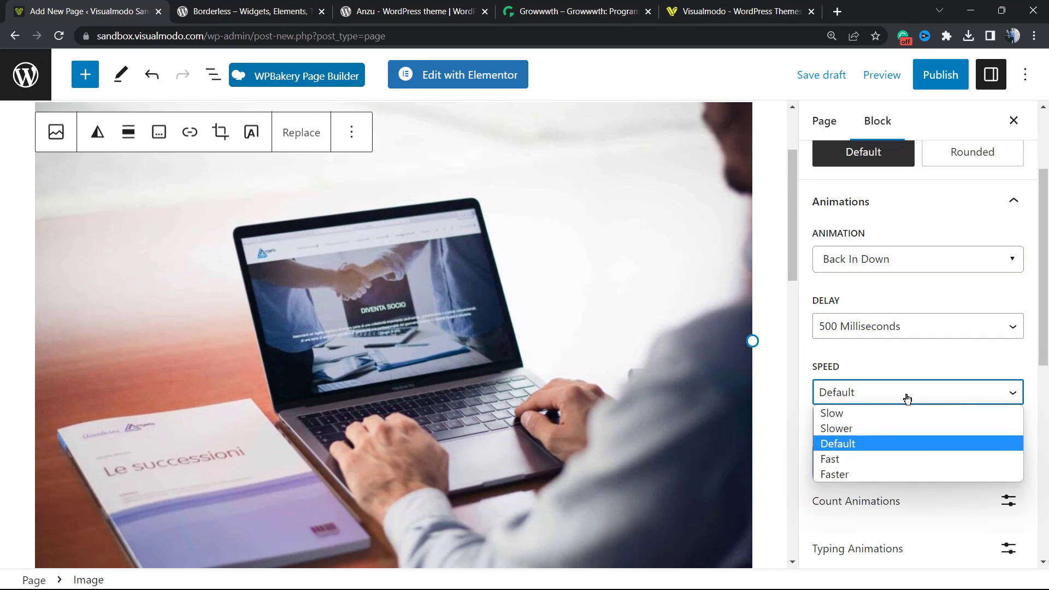
{"action": "left_click", "coordinate": [904, 427]}
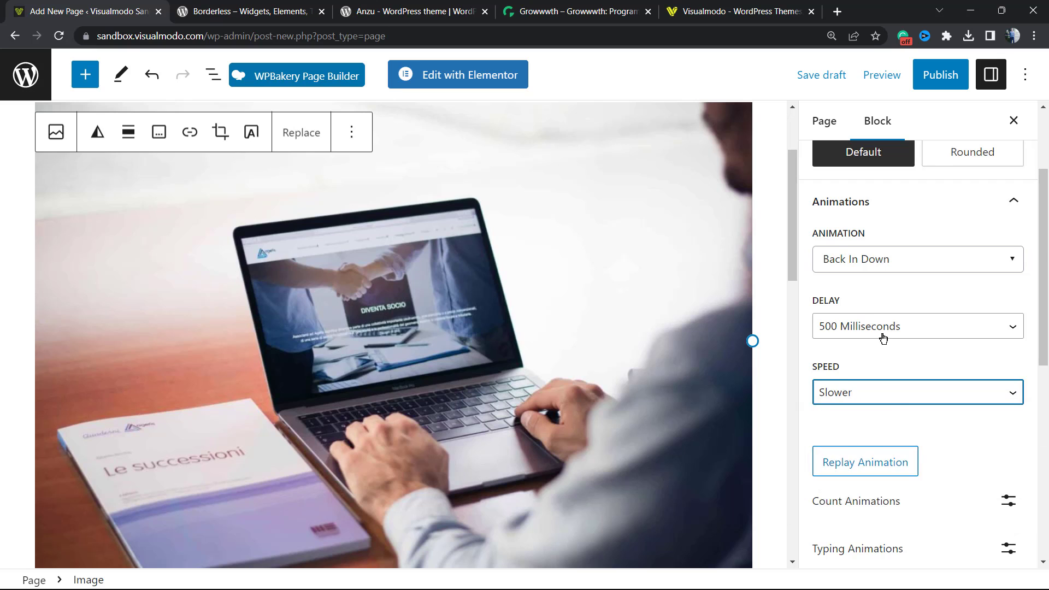
{"action": "left_click", "coordinate": [881, 331]}
{"action": "left_click", "coordinate": [893, 364]}
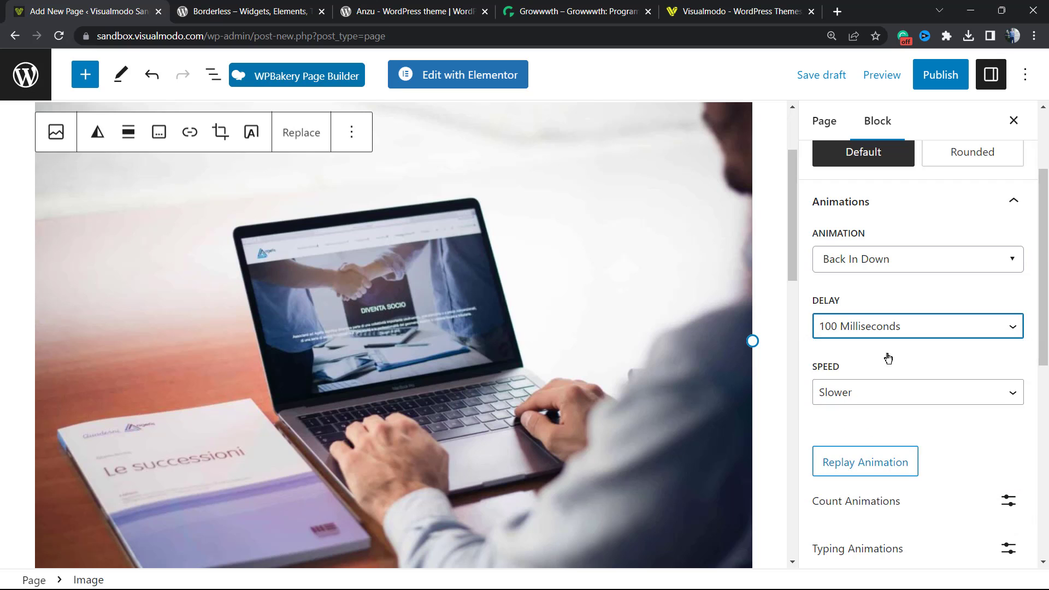
Preview the page in a new browser tab and replay the image's entrance by switching away and back.
{"action": "scroll", "coordinate": [825, 301], "scroll_direction": "up", "scroll_amount": 3}
{"action": "left_click", "coordinate": [882, 74]}
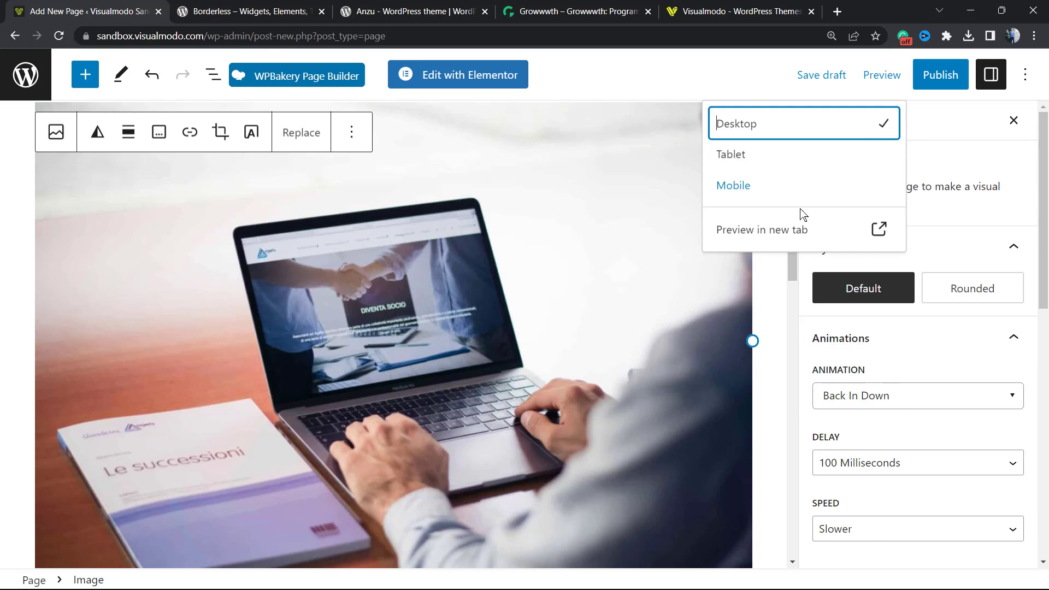
{"action": "left_click", "coordinate": [783, 232]}
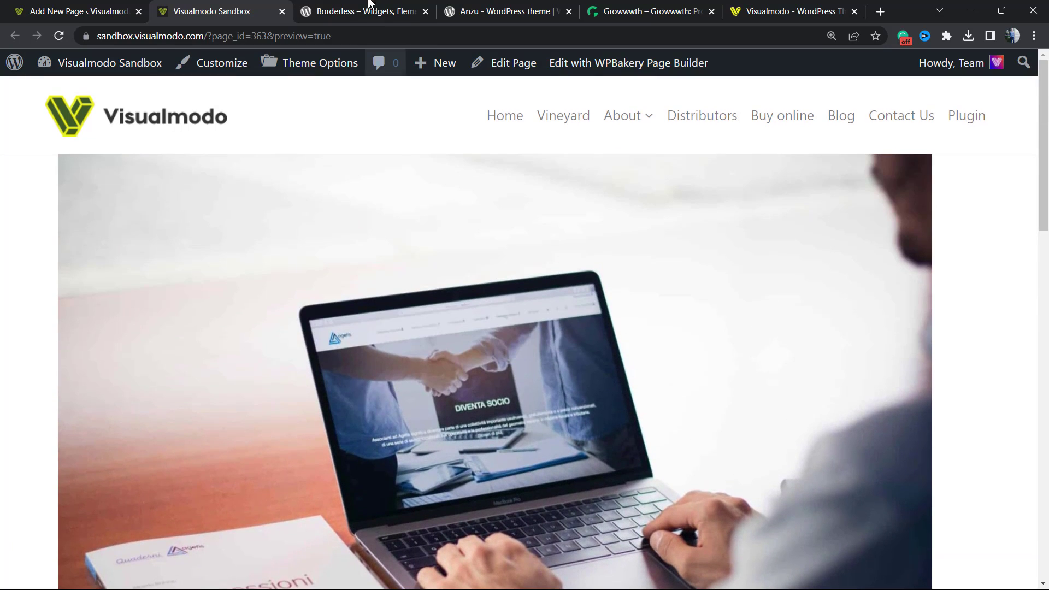
{"action": "left_click", "coordinate": [362, 11]}
{"action": "left_click", "coordinate": [235, 11]}
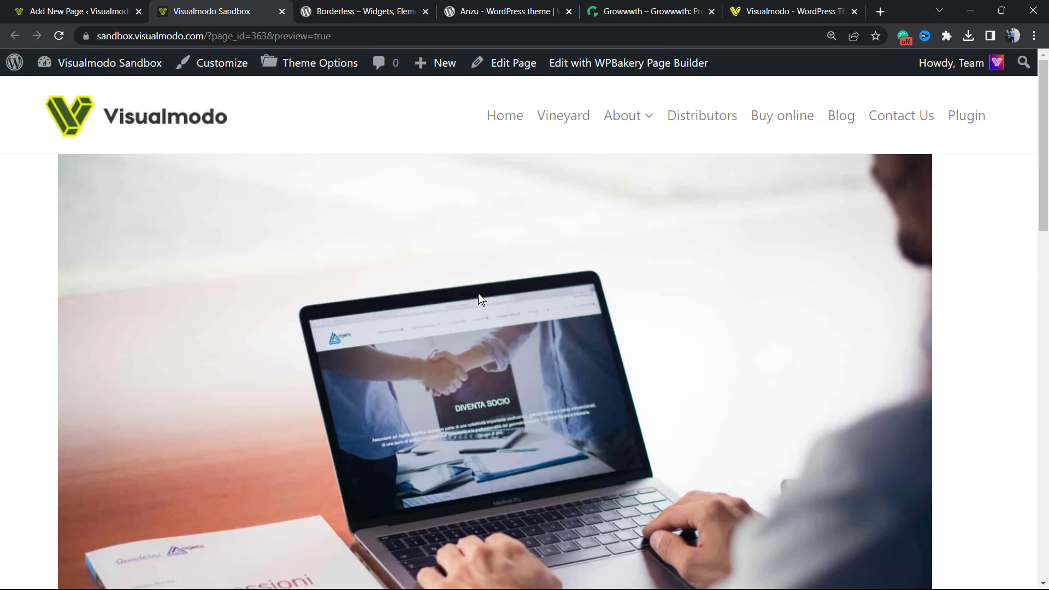
Look over the previewed page and return to the page editor.
{"action": "scroll", "coordinate": [487, 306], "scroll_direction": "down", "scroll_amount": 5}
{"action": "scroll", "coordinate": [500, 311], "scroll_direction": "up", "scroll_amount": 5}
{"action": "left_click", "coordinate": [82, 11]}
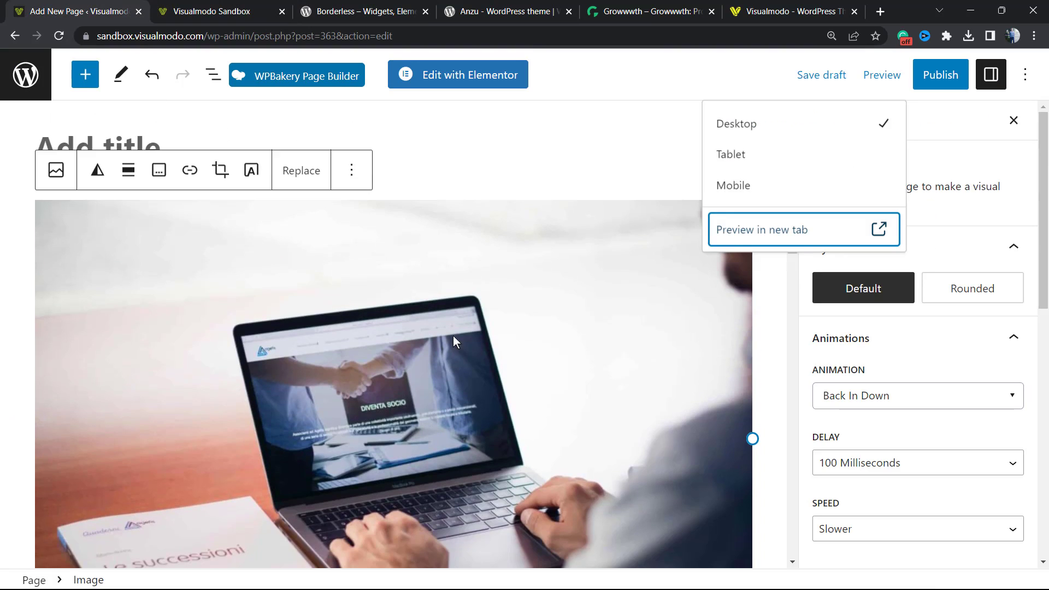
{"action": "left_click", "coordinate": [465, 332]}
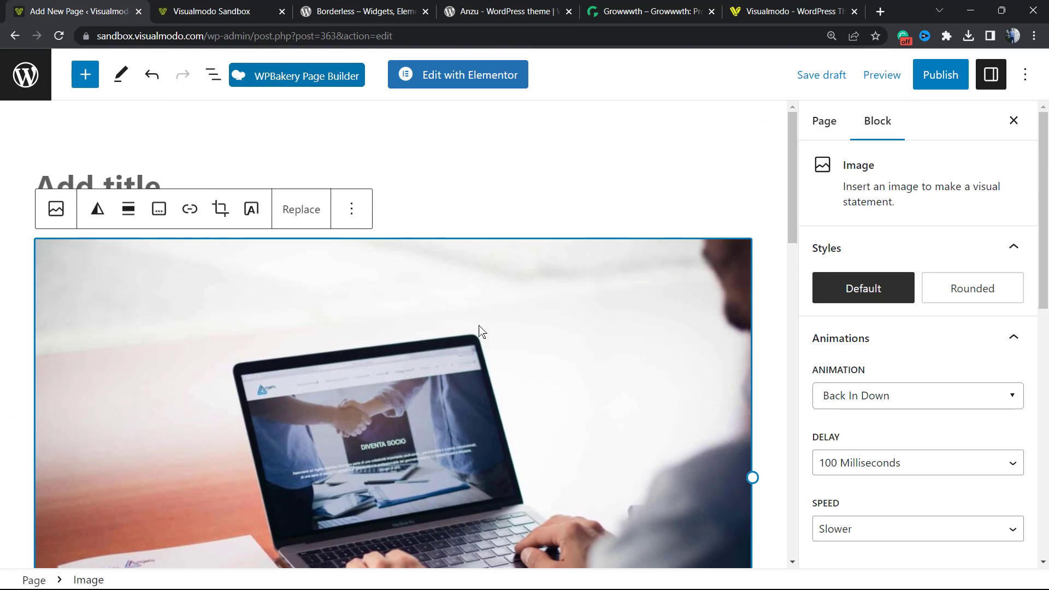
{"action": "left_click", "coordinate": [56, 209]}
{"action": "left_click", "coordinate": [452, 218]}
Insert a Columns block with the 50 / 50 variation below the laptop image.
{"action": "scroll", "coordinate": [476, 265], "scroll_direction": "down", "scroll_amount": 3}
{"action": "scroll", "coordinate": [476, 264], "scroll_direction": "down", "scroll_amount": 2}
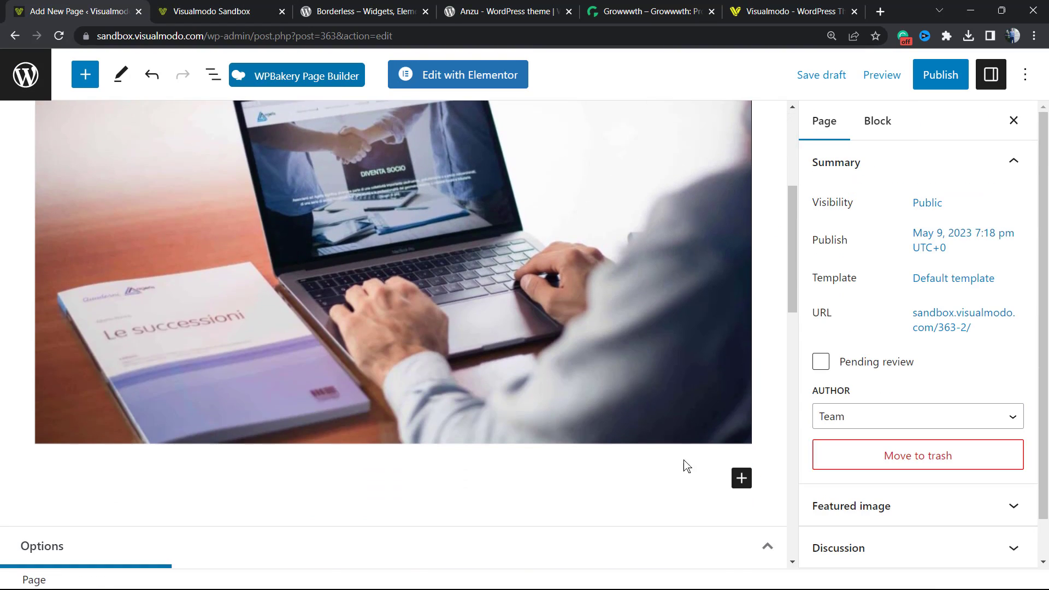
{"action": "left_click", "coordinate": [742, 479]}
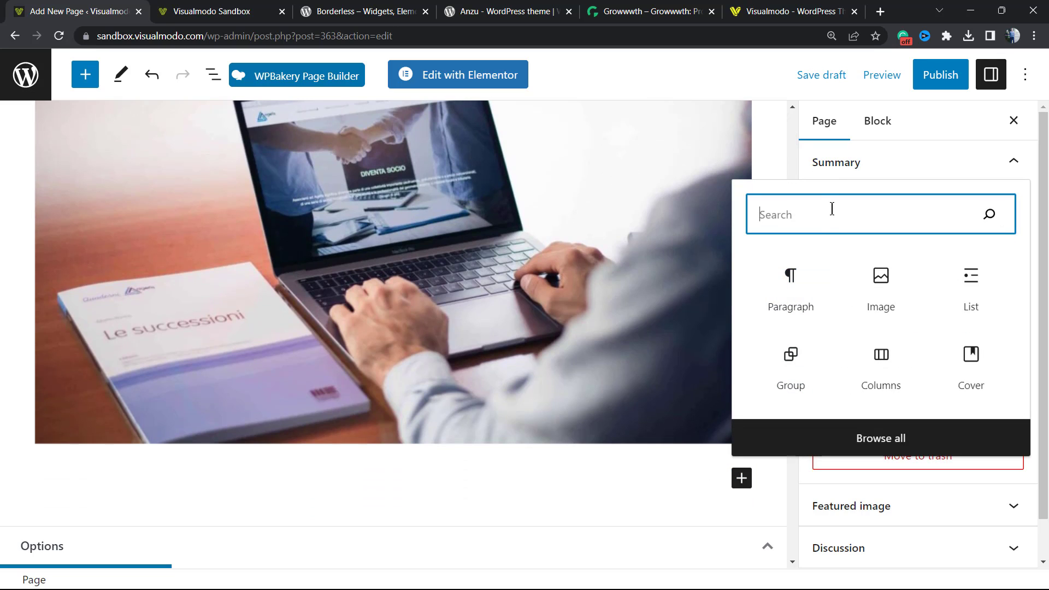
{"action": "type", "text": "co"}
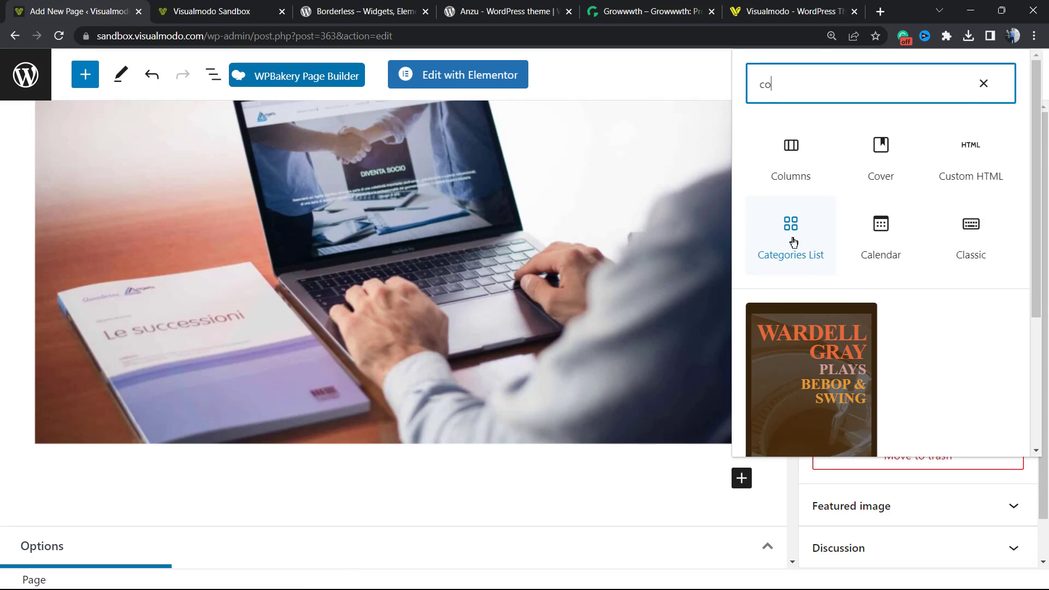
{"action": "left_click", "coordinate": [791, 154]}
{"action": "scroll", "coordinate": [351, 368], "scroll_direction": "down", "scroll_amount": 5}
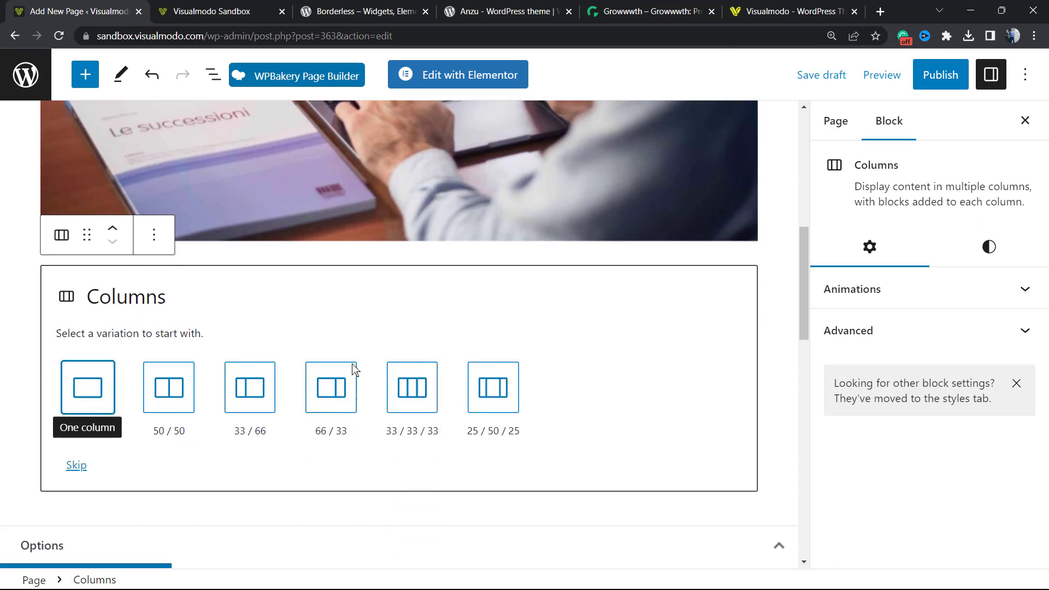
{"action": "left_click", "coordinate": [193, 285]}
Move the laptop image block into the first column of the Columns block.
{"action": "scroll", "coordinate": [244, 289], "scroll_direction": "up", "scroll_amount": 5}
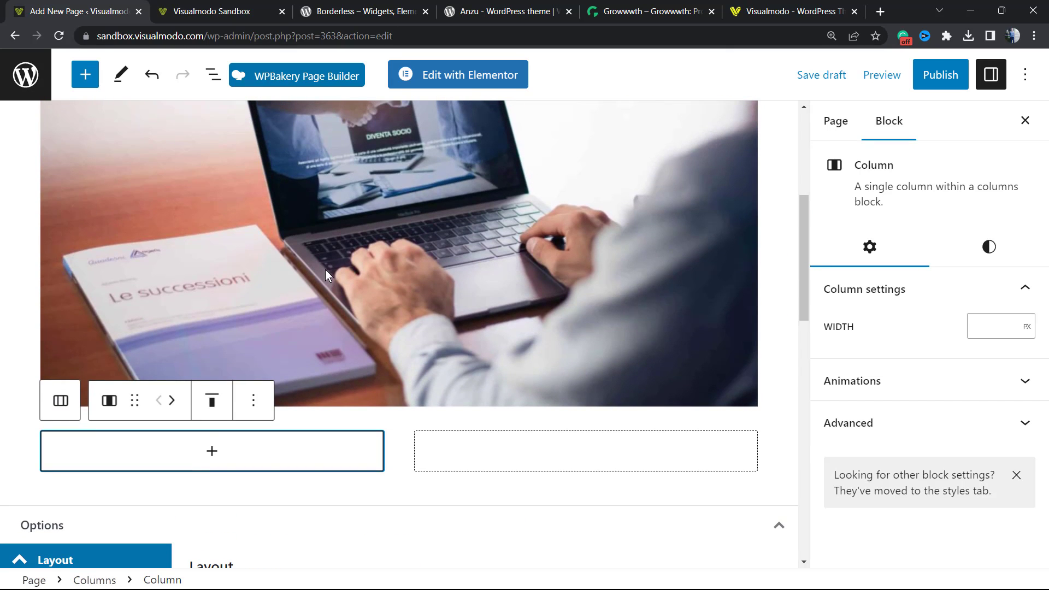
{"action": "left_click", "coordinate": [326, 270]}
{"action": "scroll", "coordinate": [113, 178], "scroll_direction": "up", "scroll_amount": 5}
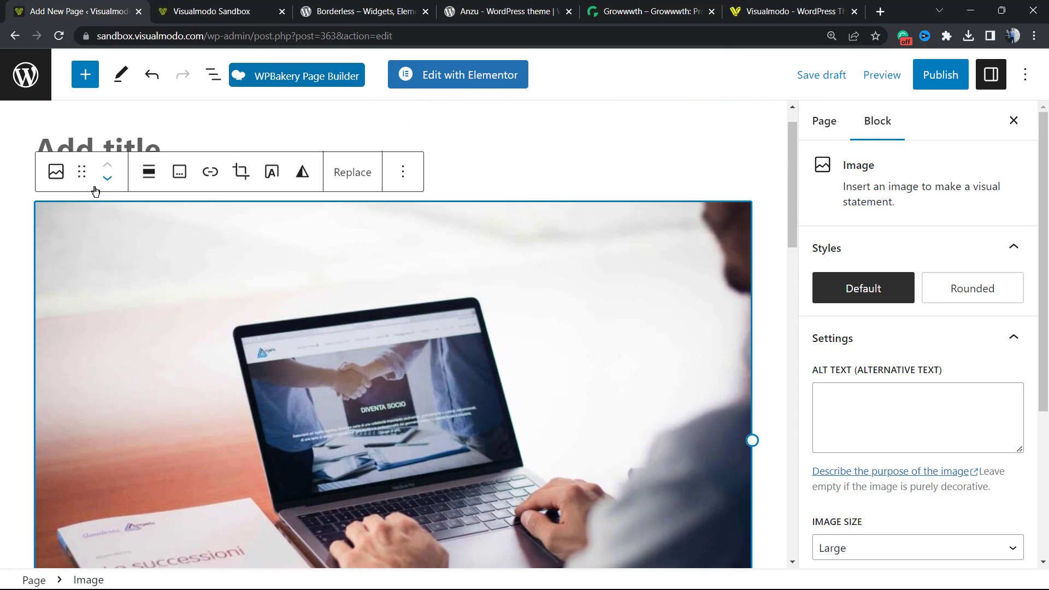
{"action": "left_click_drag", "start_coordinate": [92, 184], "coordinate": [191, 195]}
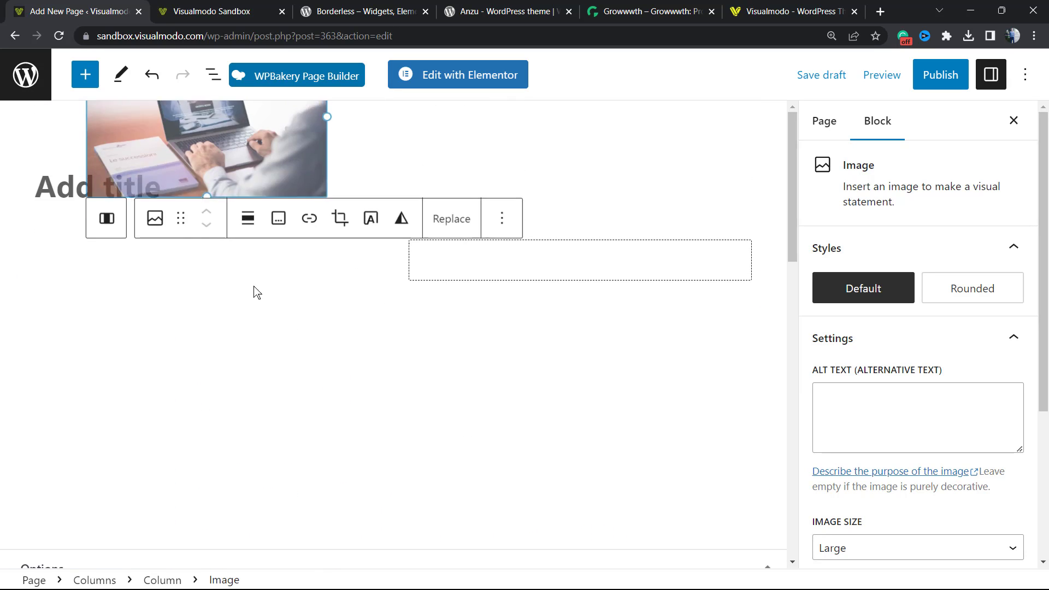
Add a Paragraph block with the text "Test" to the empty second column.
{"action": "left_click", "coordinate": [567, 263]}
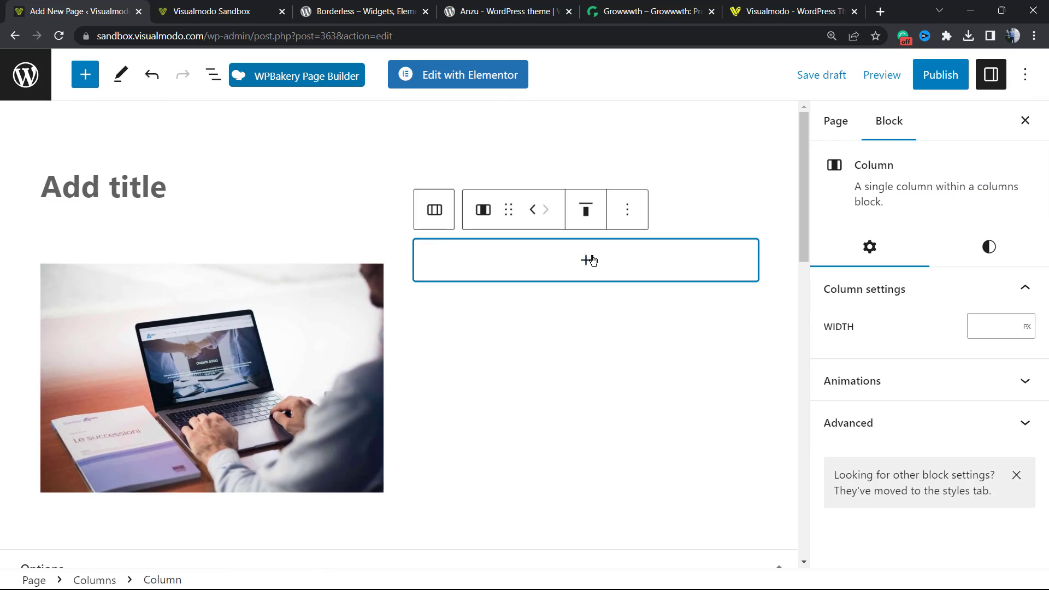
{"action": "left_click", "coordinate": [587, 260]}
{"action": "left_click", "coordinate": [513, 398]}
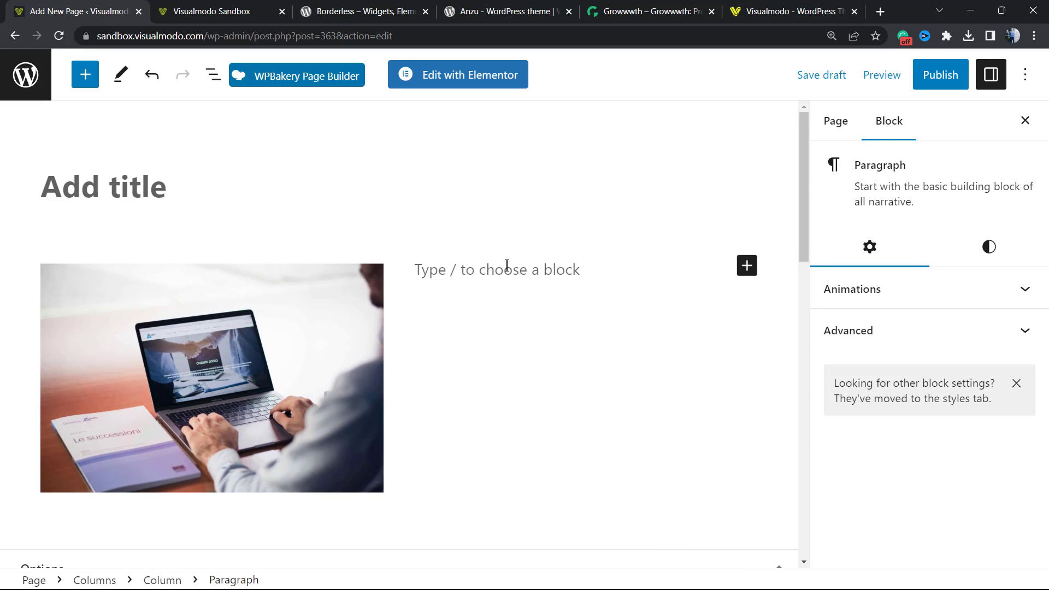
{"action": "type", "text": "Test"}
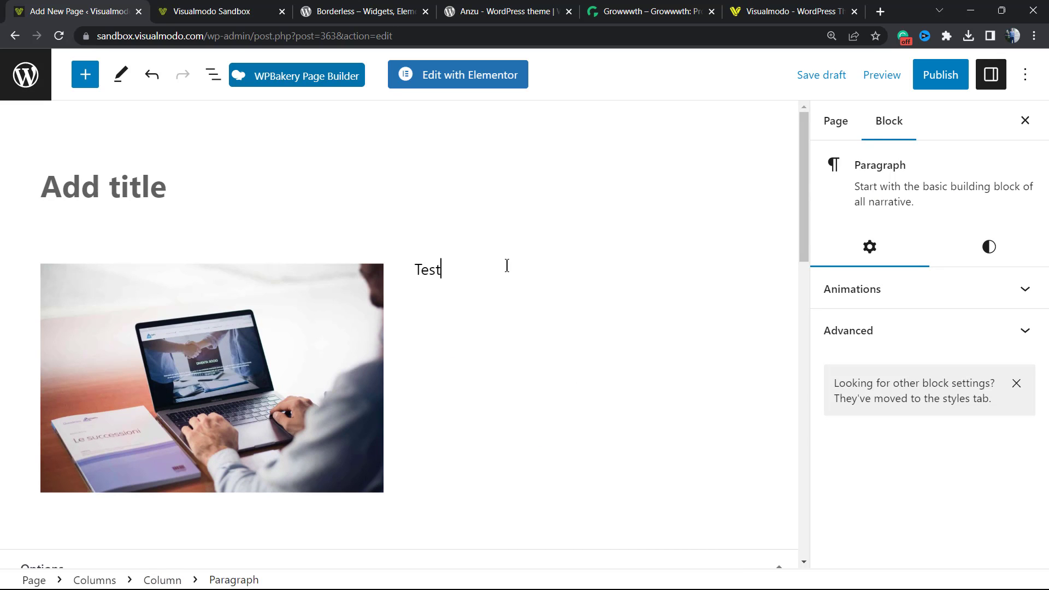
Fill the second column's paragraph with about six lines of the repeated word "Test".
{"action": "key", "text": "ctrl+a"}
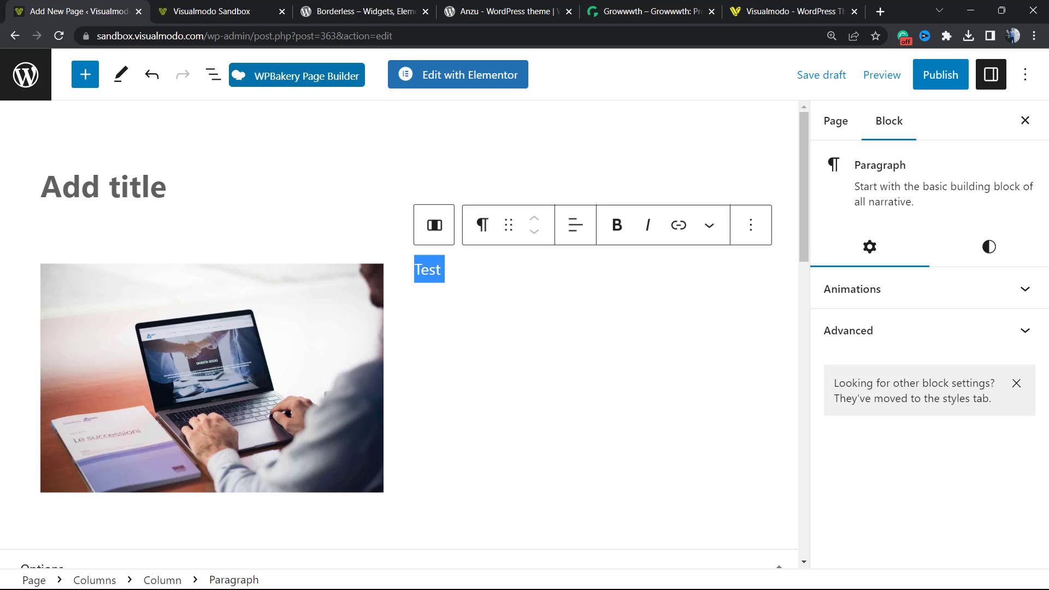
{"action": "left_click", "coordinate": [552, 272]}
{"action": "type", "text": "Test Test Test Test Test Test Test"}
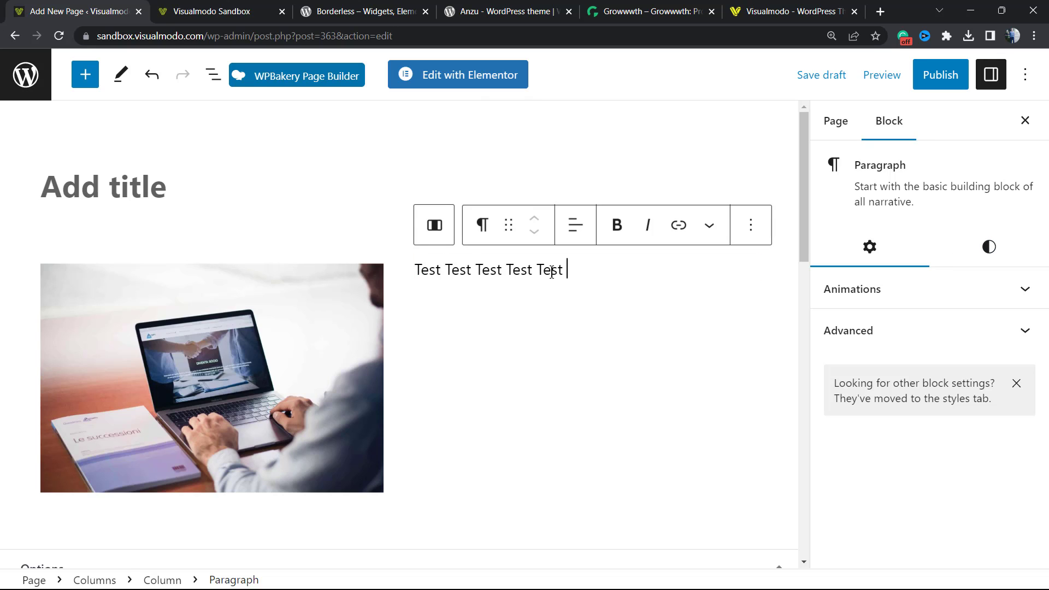
{"action": "key", "text": "ctrl+v"}
{"action": "key", "text": "ctrl+v"}
{"action": "key", "text": "ctrl+v"}
{"action": "key", "text": "ctrl+v"}
{"action": "key", "text": "ctrl+v"}
{"action": "key", "text": "ctrl+v"}
{"action": "key", "text": "ctrl+v"}
{"action": "key", "text": "ctrl+v"}
{"action": "key", "text": "ctrl+v"}
{"action": "key", "text": "ctrl+v"}
{"action": "key", "text": "ctrl+v"}
{"action": "key", "text": "ctrl+v"}
{"action": "key", "text": "ctrl+v"}
{"action": "key", "text": "ctrl+v"}
{"action": "key", "text": "ctrl+v"}
{"action": "key", "text": "ctrl+v"}
{"action": "key", "text": "ctrl+v"}
{"action": "key", "text": "ctrl+v"}
{"action": "key", "text": "ctrl+v"}
{"action": "key", "text": "ctrl+v"}
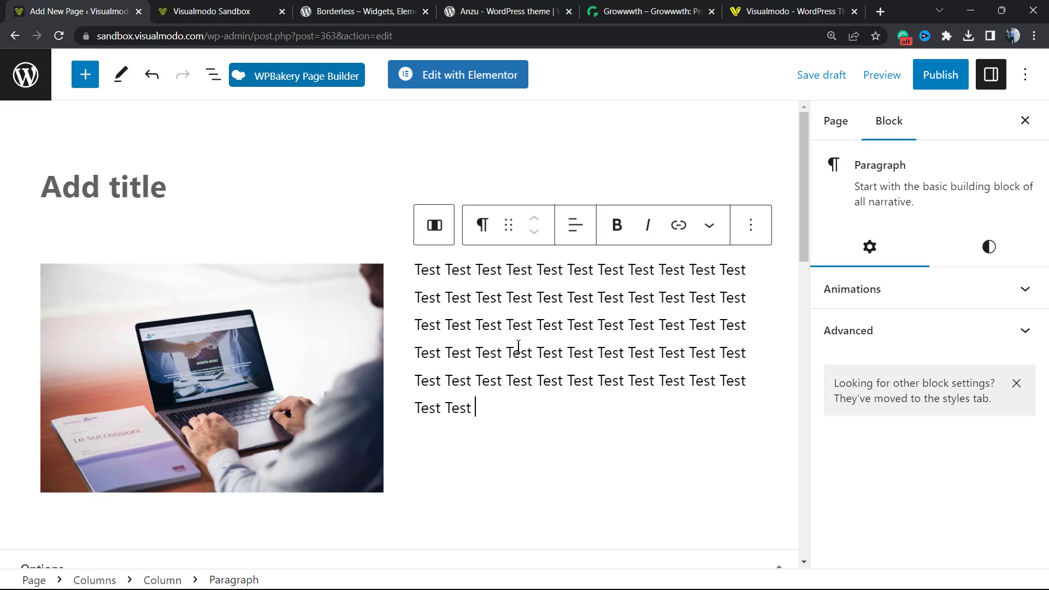
Apply the Fade In animation to the paragraph in the second column.
{"action": "left_click", "coordinate": [626, 288]}
{"action": "left_click", "coordinate": [913, 304]}
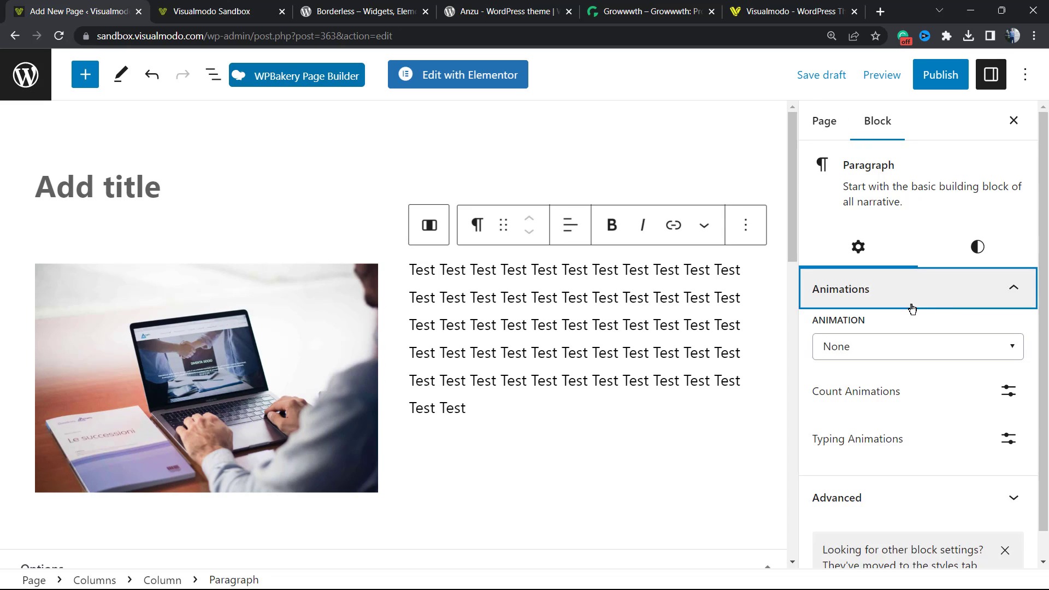
{"action": "left_click", "coordinate": [900, 361]}
{"action": "scroll", "coordinate": [917, 234], "scroll_direction": "down", "scroll_amount": 3}
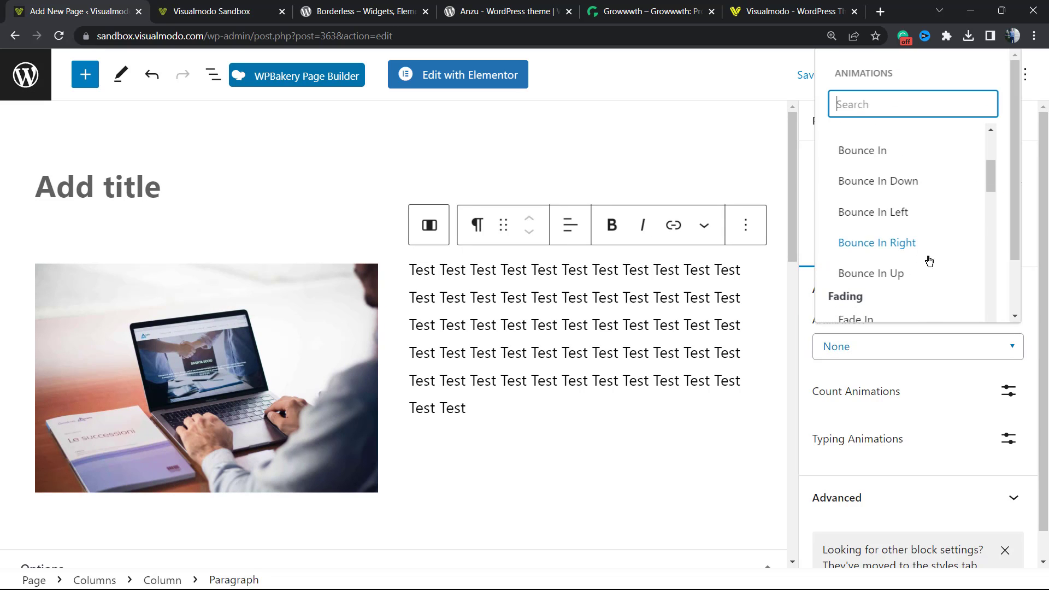
{"action": "scroll", "coordinate": [919, 263], "scroll_direction": "down", "scroll_amount": 1}
{"action": "left_click", "coordinate": [907, 251]}
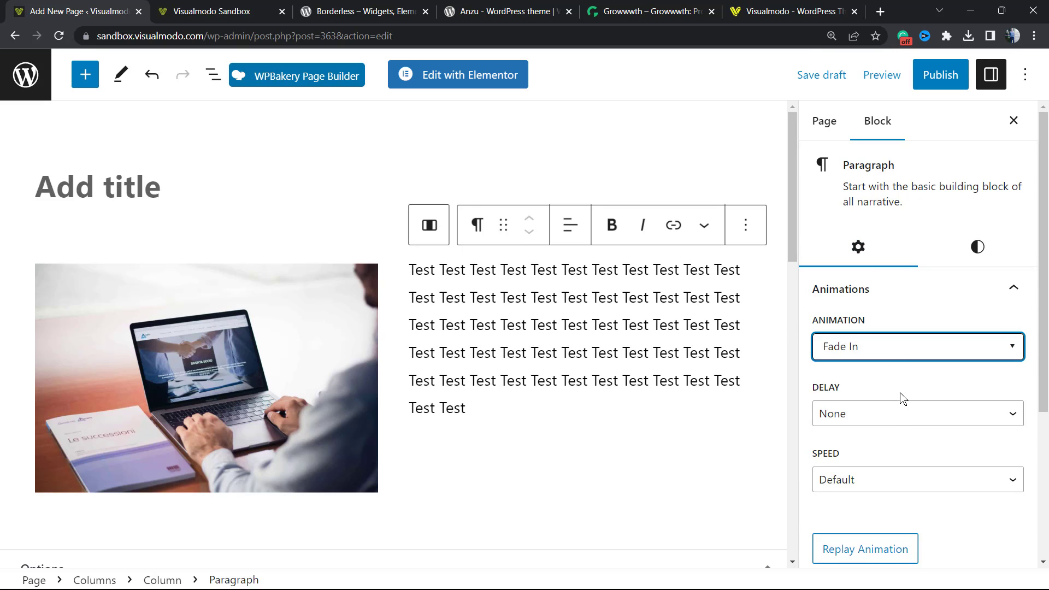
Examine the paragraph's other animation settings, including Count Animations and Typing Animations, and the text they could apply to.
{"action": "scroll", "coordinate": [864, 260], "scroll_direction": "down", "scroll_amount": 4}
{"action": "scroll", "coordinate": [902, 312], "scroll_direction": "up", "scroll_amount": 3}
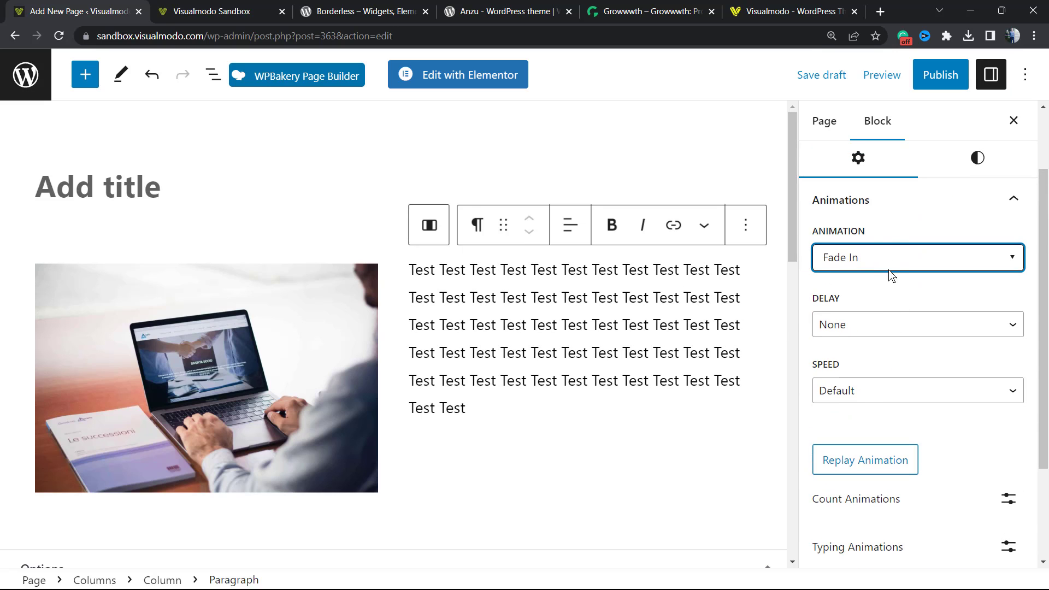
{"action": "left_click", "coordinate": [885, 202]}
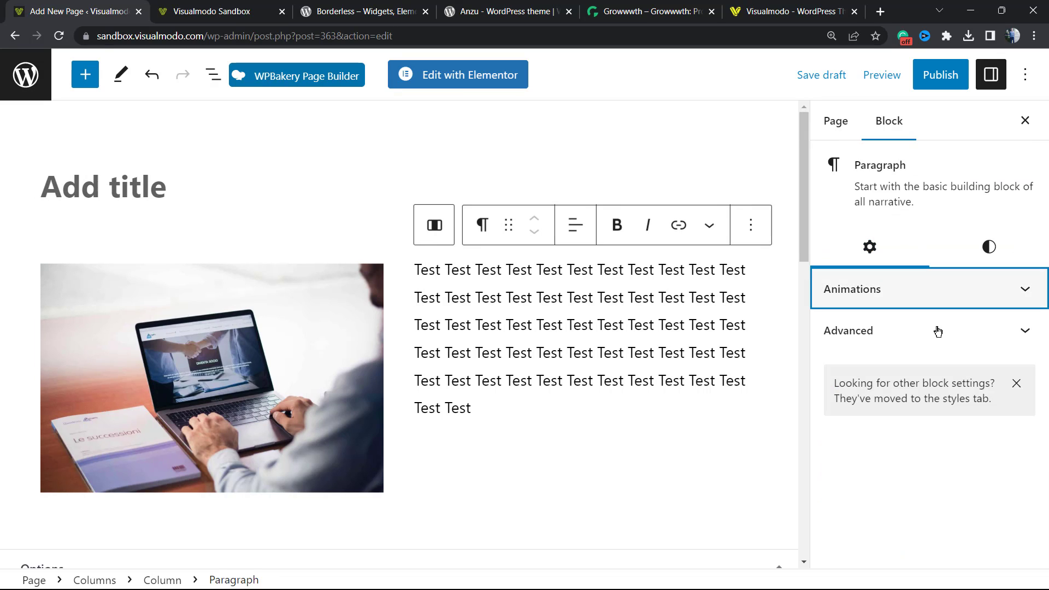
{"action": "left_click", "coordinate": [916, 298]}
{"action": "scroll", "coordinate": [939, 394], "scroll_direction": "down", "scroll_amount": 3}
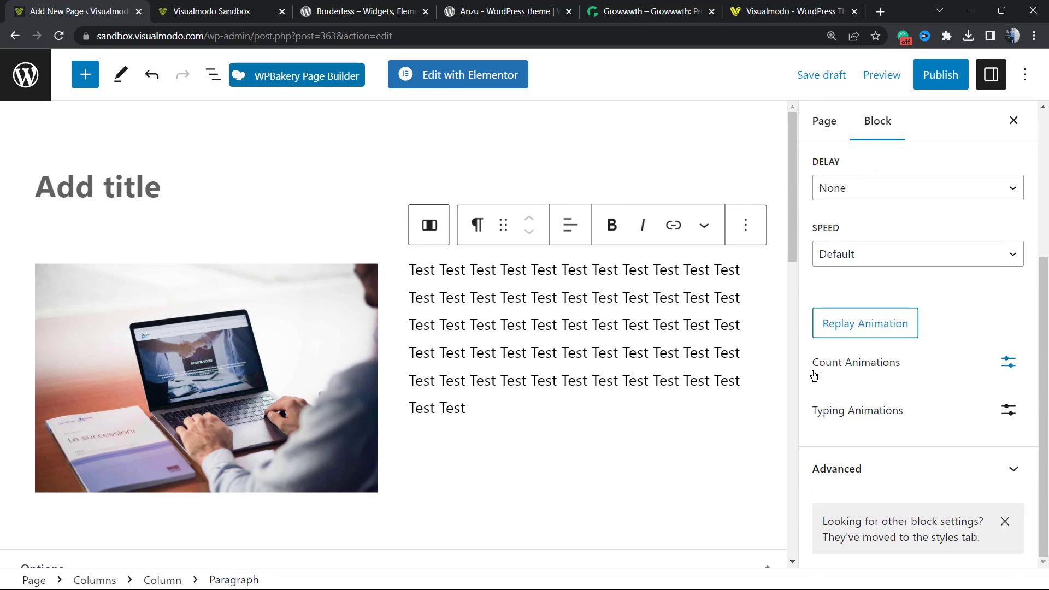
{"action": "left_click", "coordinate": [833, 372]}
{"action": "mouse_move", "coordinate": [839, 412]}
{"action": "left_click", "coordinate": [615, 283]}
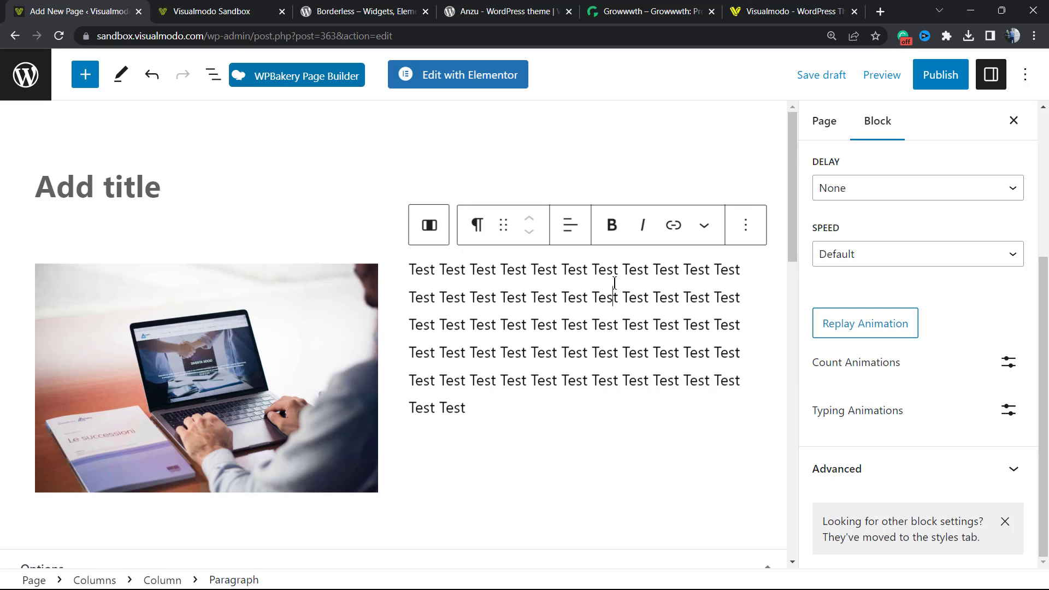
{"action": "left_click", "coordinate": [468, 270]}
{"action": "left_click_drag", "start_coordinate": [409, 268], "coordinate": [563, 270]}
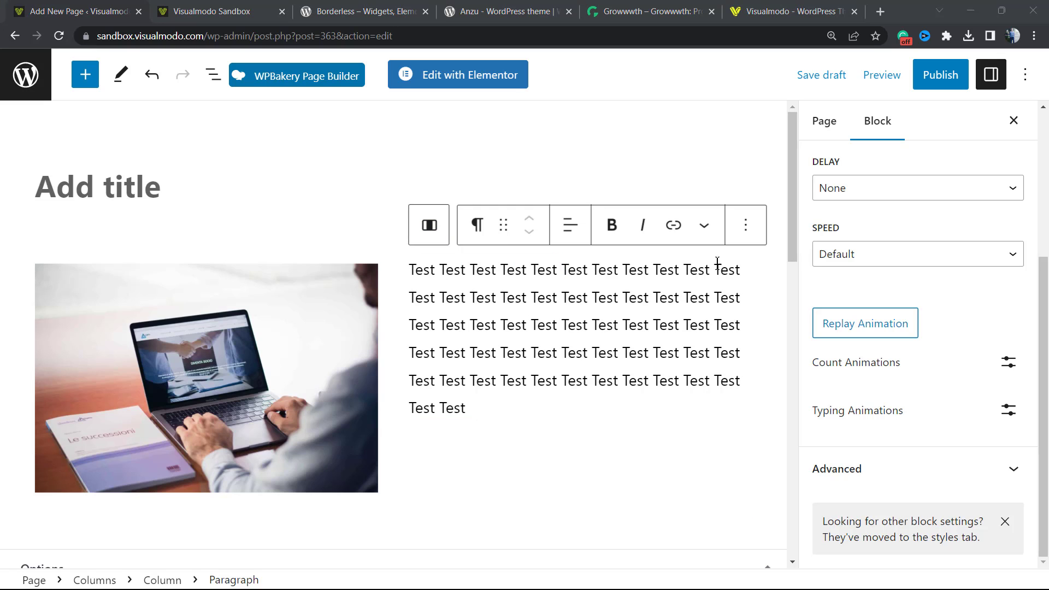
Preview the two-column page in a new browser tab, check the image and text animations, and return to the editor.
{"action": "left_click", "coordinate": [882, 75]}
{"action": "left_click", "coordinate": [809, 229]}
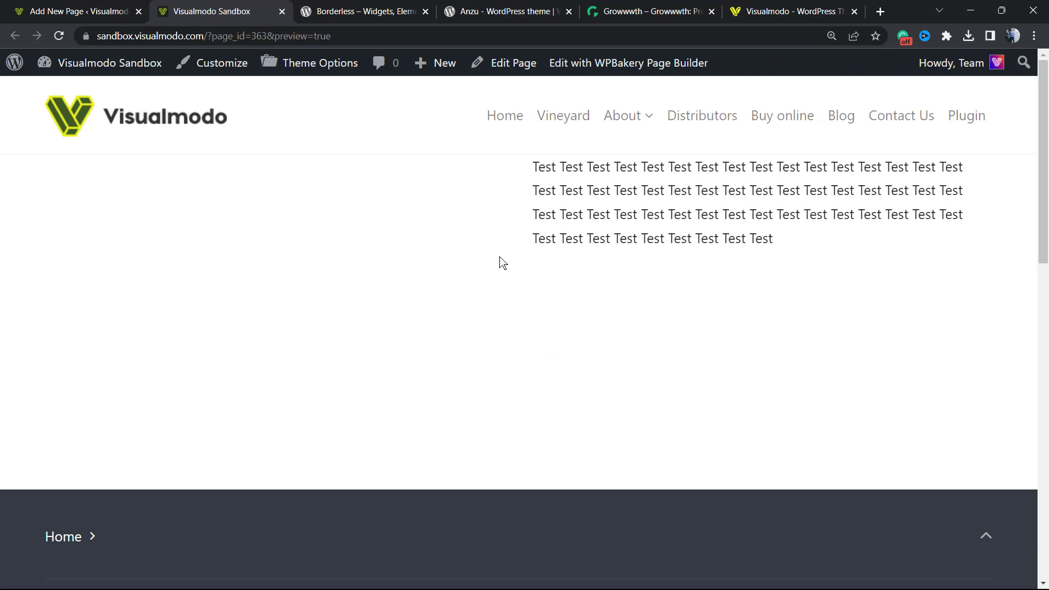
{"action": "scroll", "coordinate": [538, 316], "scroll_direction": "down", "scroll_amount": 3}
{"action": "scroll", "coordinate": [525, 306], "scroll_direction": "up", "scroll_amount": 3}
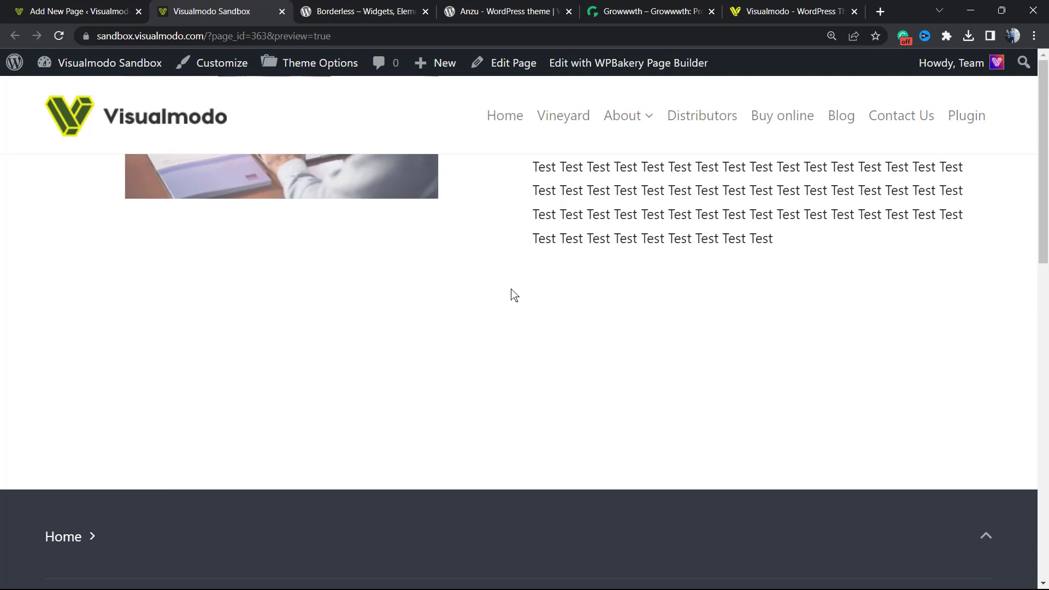
{"action": "mouse_move", "coordinate": [572, 215]}
{"action": "left_mouse_down"}
{"action": "mouse_move", "coordinate": [578, 265]}
{"action": "mouse_move", "coordinate": [572, 224]}
{"action": "left_mouse_up"}
{"action": "left_click", "coordinate": [79, 11]}
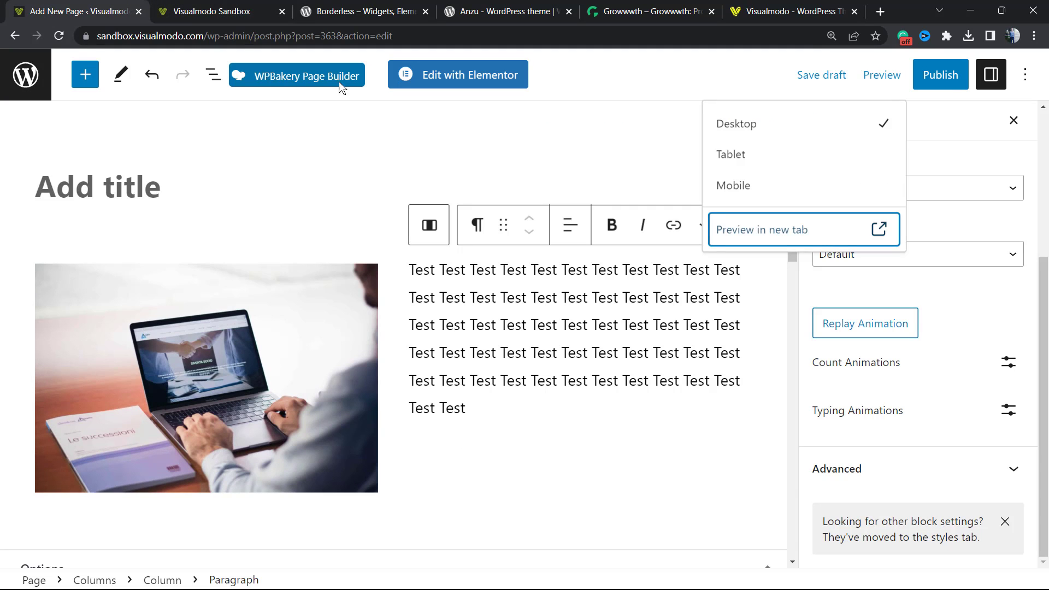
Set the speed of the paragraph's Fade In animation to Slower.
{"action": "left_click", "coordinate": [648, 326]}
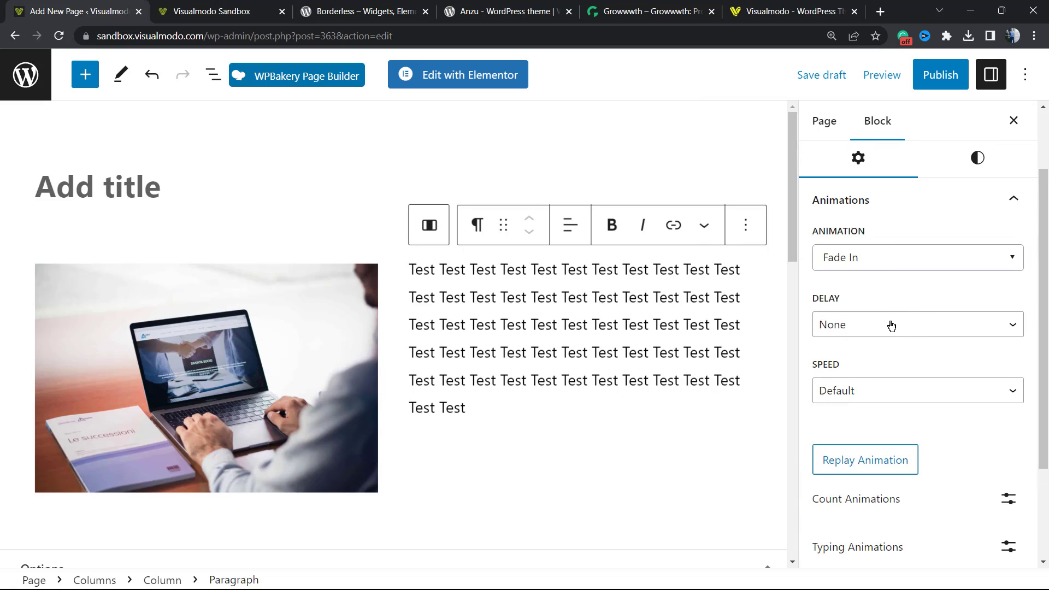
{"action": "left_click", "coordinate": [892, 327]}
{"action": "left_click", "coordinate": [892, 326]}
{"action": "left_click", "coordinate": [893, 391]}
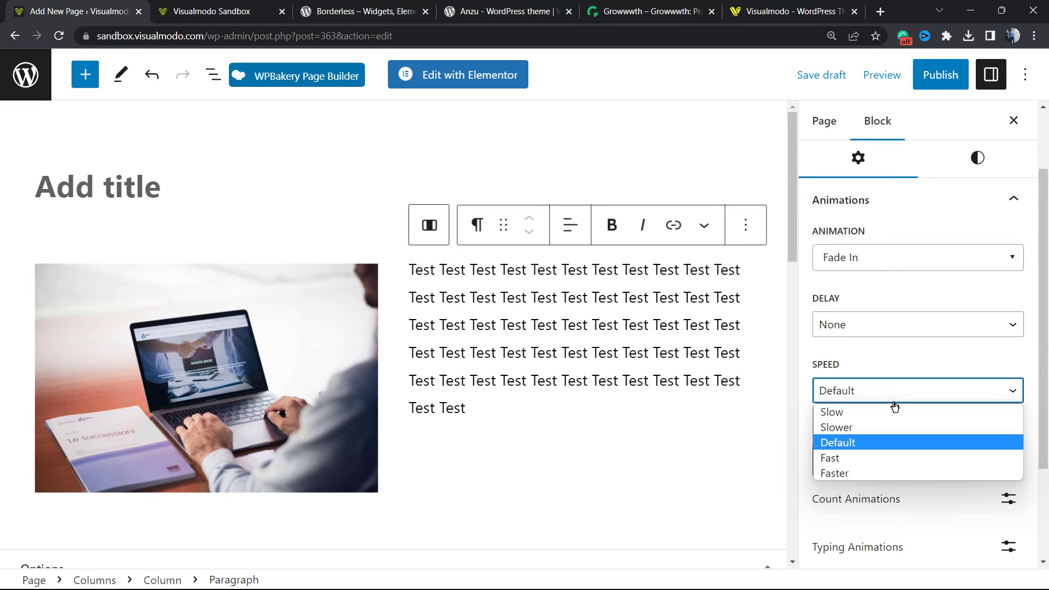
{"action": "left_click", "coordinate": [892, 428]}
{"action": "scroll", "coordinate": [732, 414], "scroll_direction": "down", "scroll_amount": 3}
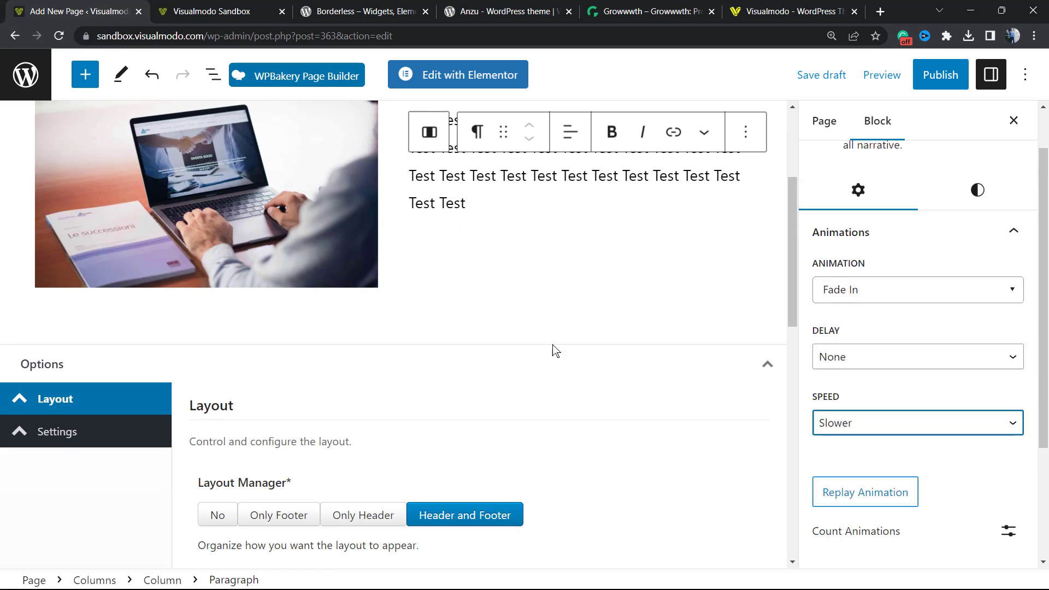
{"action": "scroll", "coordinate": [549, 348], "scroll_direction": "up", "scroll_amount": 3}
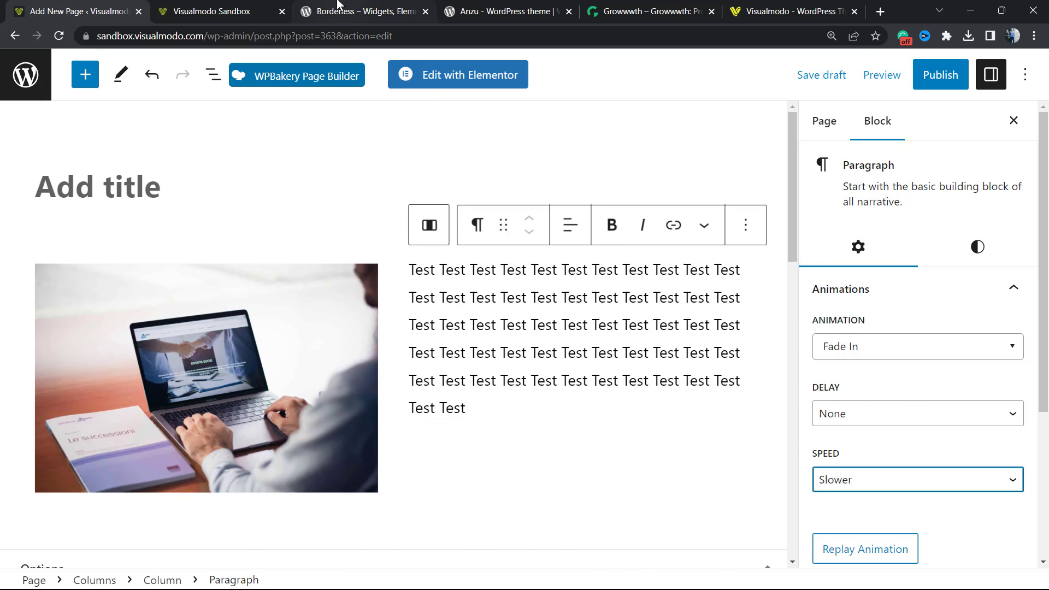
View the Borderless plugin page on wordpress.org and highlight words in its title.
{"action": "left_click", "coordinate": [337, 16]}
{"action": "scroll", "coordinate": [333, 427], "scroll_direction": "down", "scroll_amount": 1}
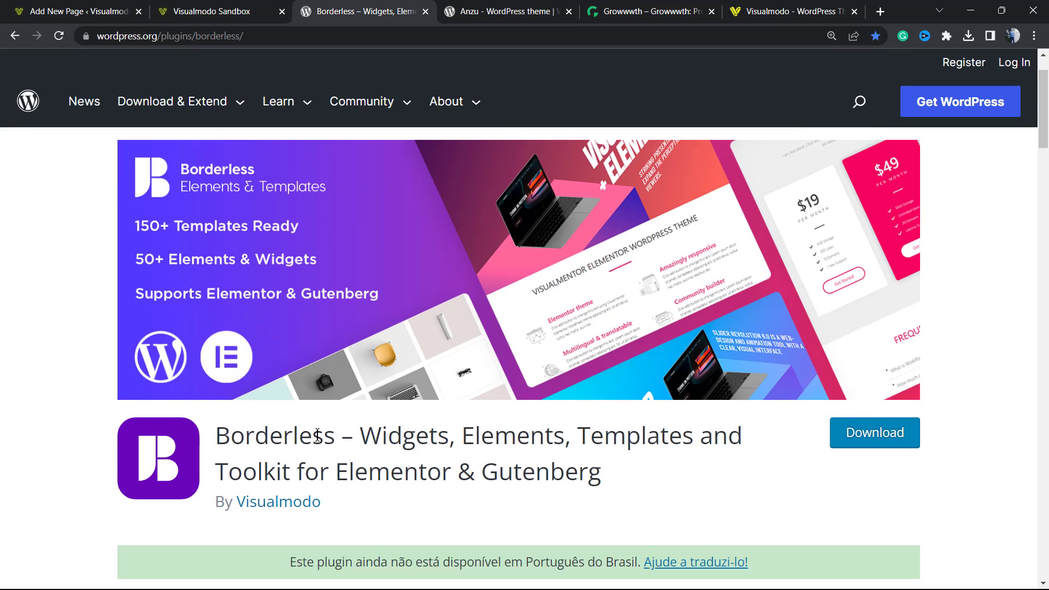
{"action": "double_click", "coordinate": [317, 436]}
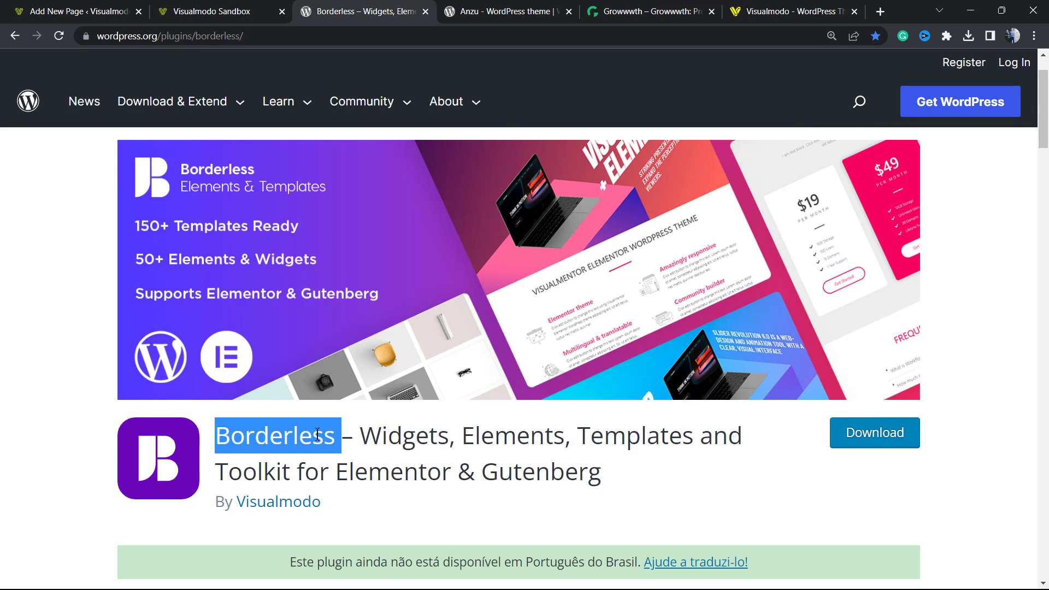
{"action": "double_click", "coordinate": [377, 432]}
{"action": "double_click", "coordinate": [524, 438]}
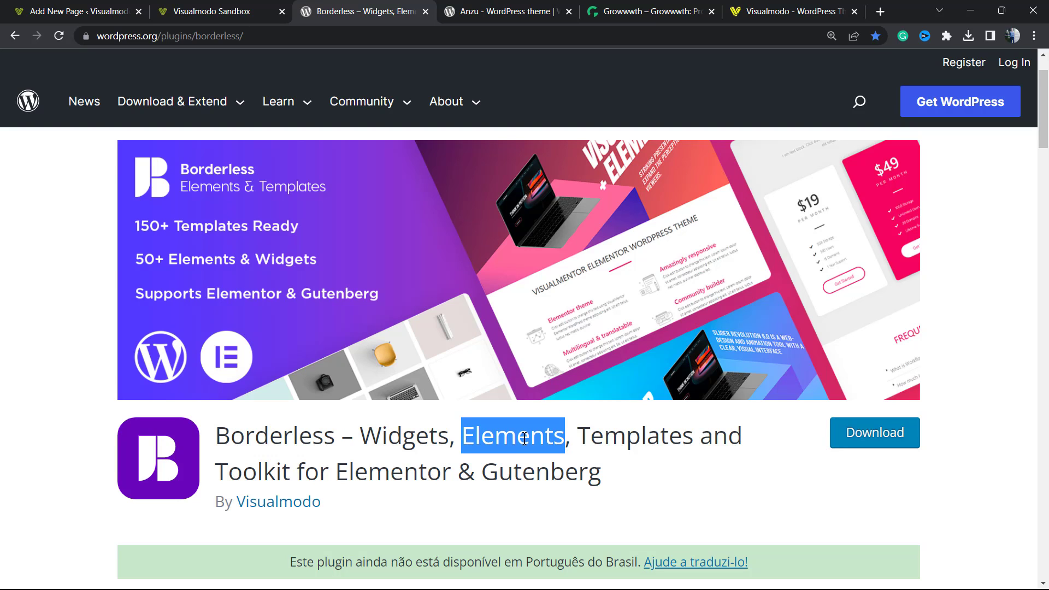
View the Anzu theme page on wordpress.org and highlight the theme's name.
{"action": "left_click", "coordinate": [520, 5]}
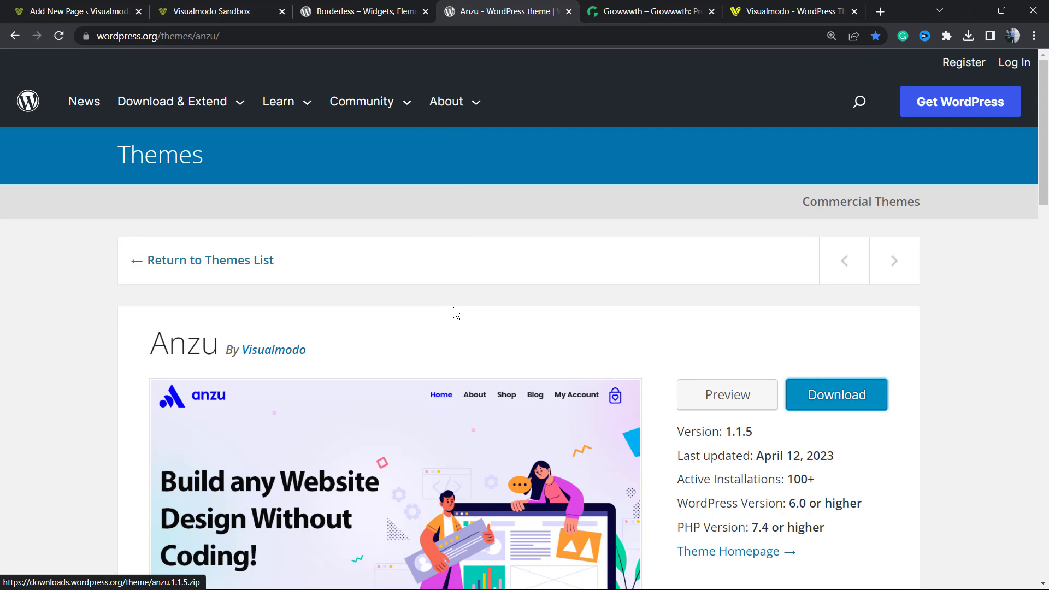
{"action": "double_click", "coordinate": [174, 344]}
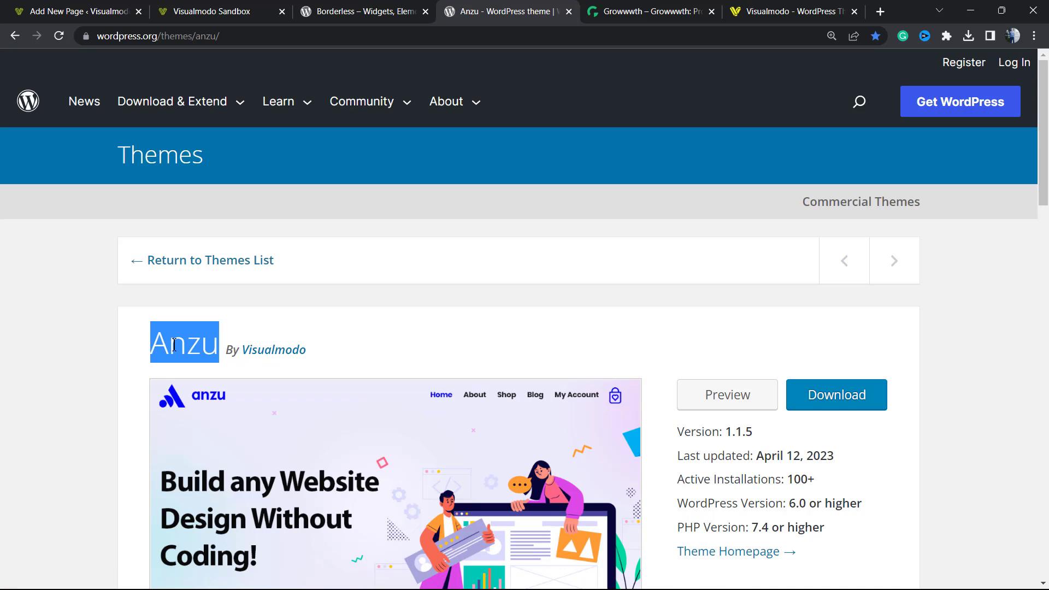
View the Growwwth guest posting site and look through its catalogue of listed websites.
{"action": "left_click", "coordinate": [646, 5]}
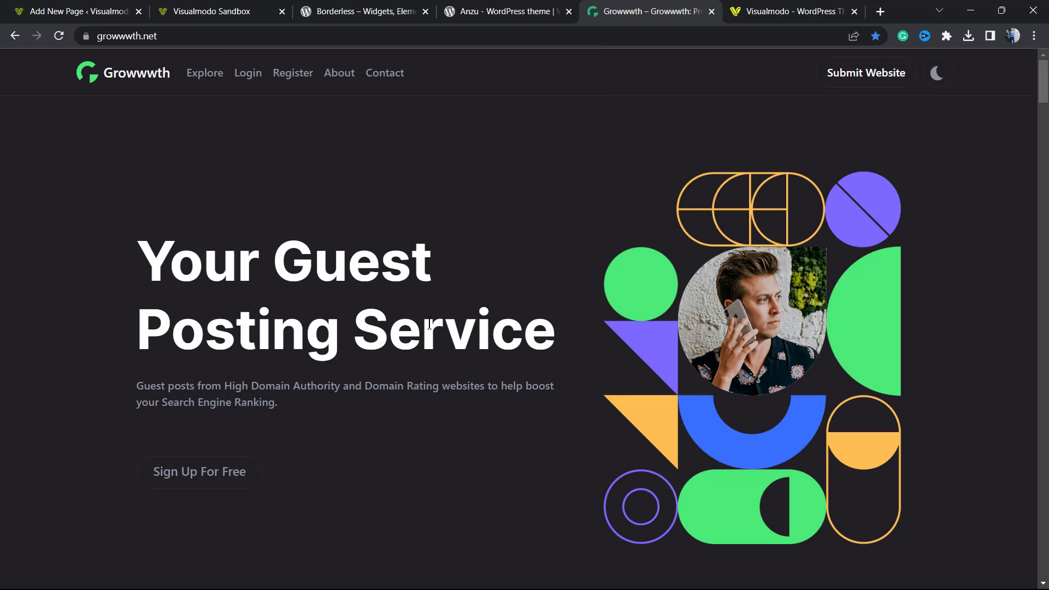
{"action": "scroll", "coordinate": [415, 317], "scroll_direction": "down", "scroll_amount": 9}
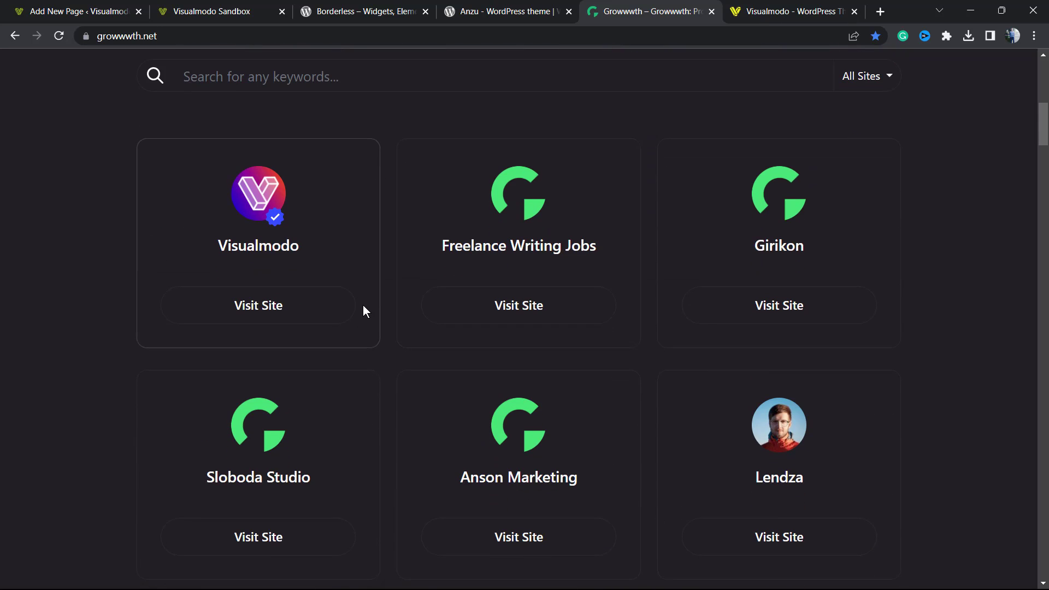
{"action": "scroll", "coordinate": [364, 312], "scroll_direction": "down", "scroll_amount": 9}
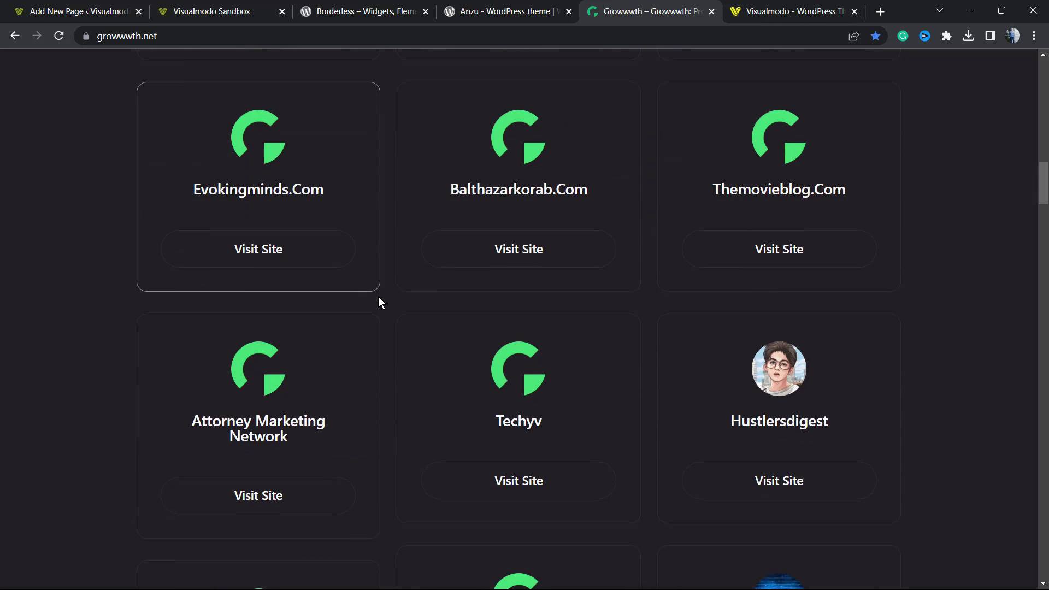
{"action": "scroll", "coordinate": [380, 298], "scroll_direction": "down", "scroll_amount": 14}
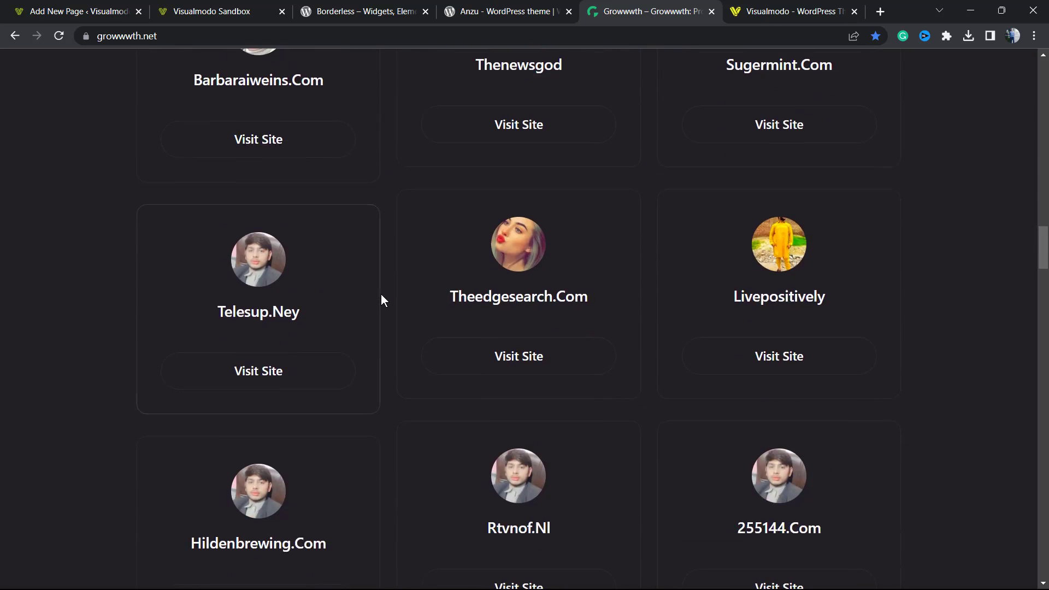
{"action": "scroll", "coordinate": [381, 296], "scroll_direction": "up", "scroll_amount": 20}
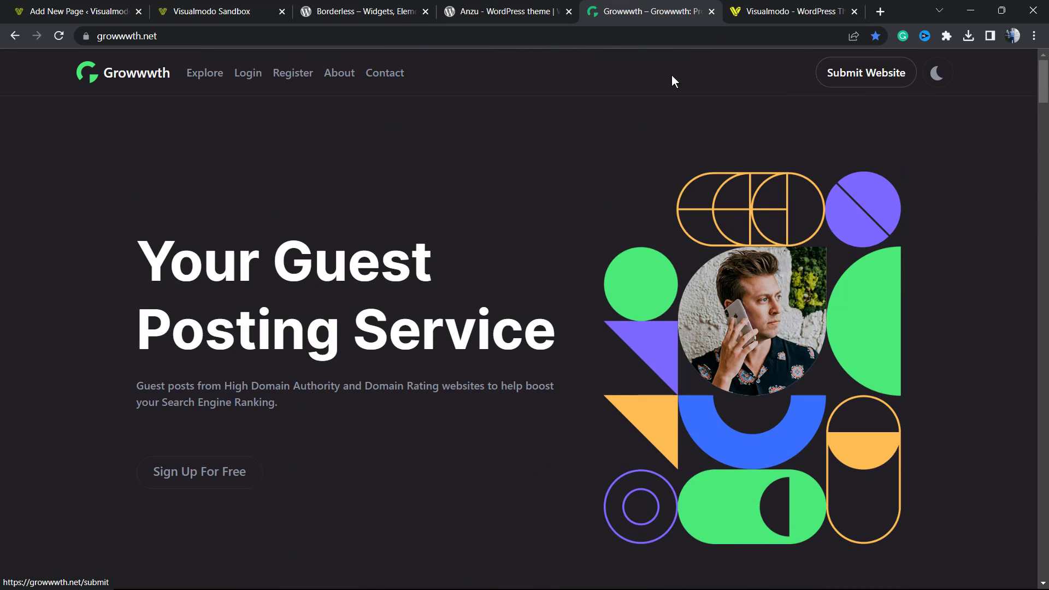
{"action": "scroll", "coordinate": [603, 187], "scroll_direction": "down", "scroll_amount": 4}
{"action": "scroll", "coordinate": [604, 190], "scroll_direction": "down", "scroll_amount": 20}
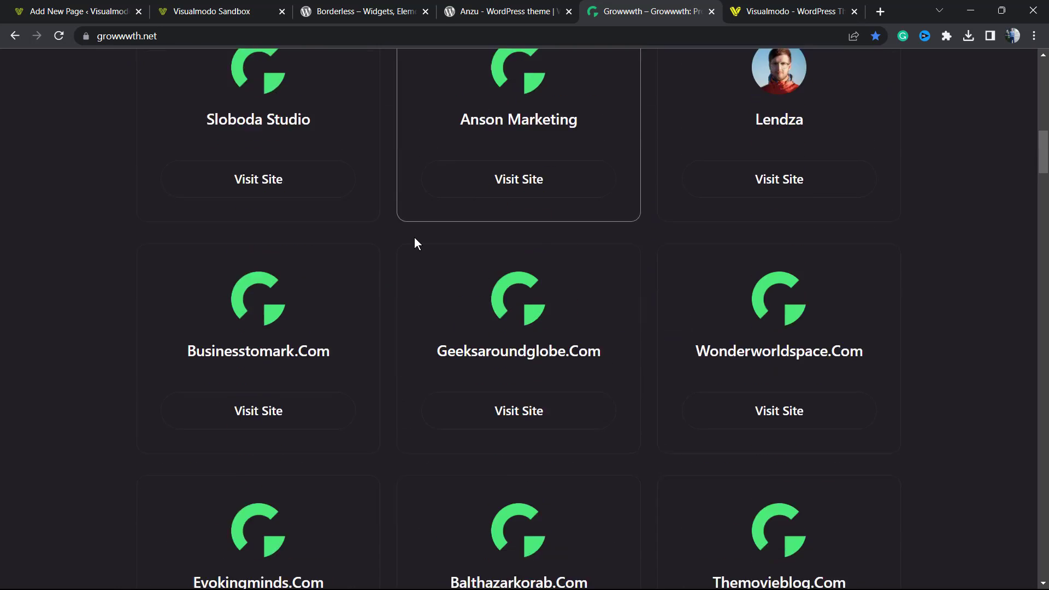
{"action": "scroll", "coordinate": [397, 234], "scroll_direction": "down", "scroll_amount": 18}
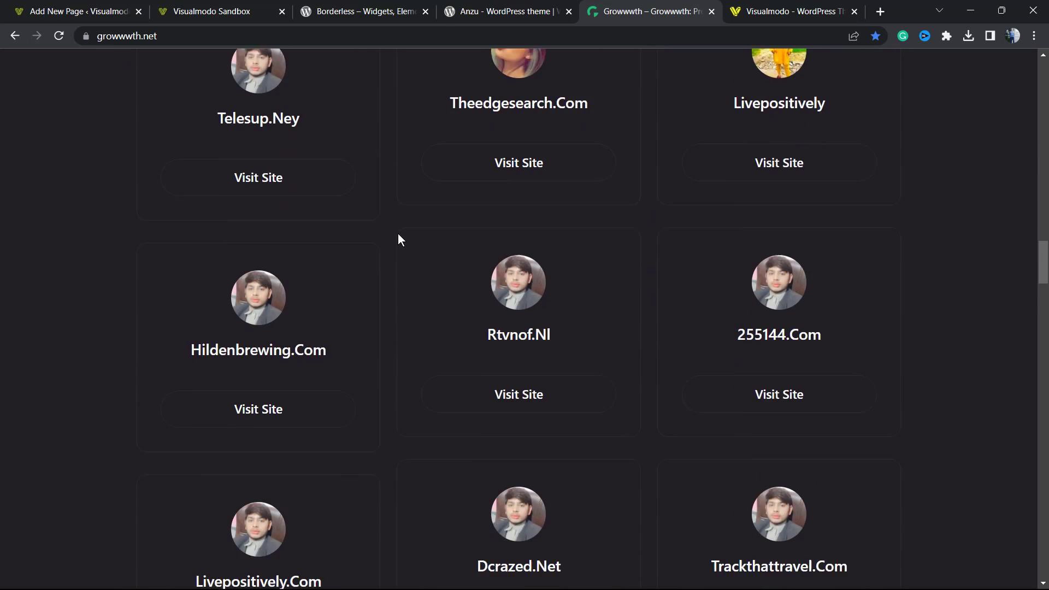
Open the Templates Library on the Visualmodo website and browse the starter template previews.
{"action": "left_click", "coordinate": [772, 4]}
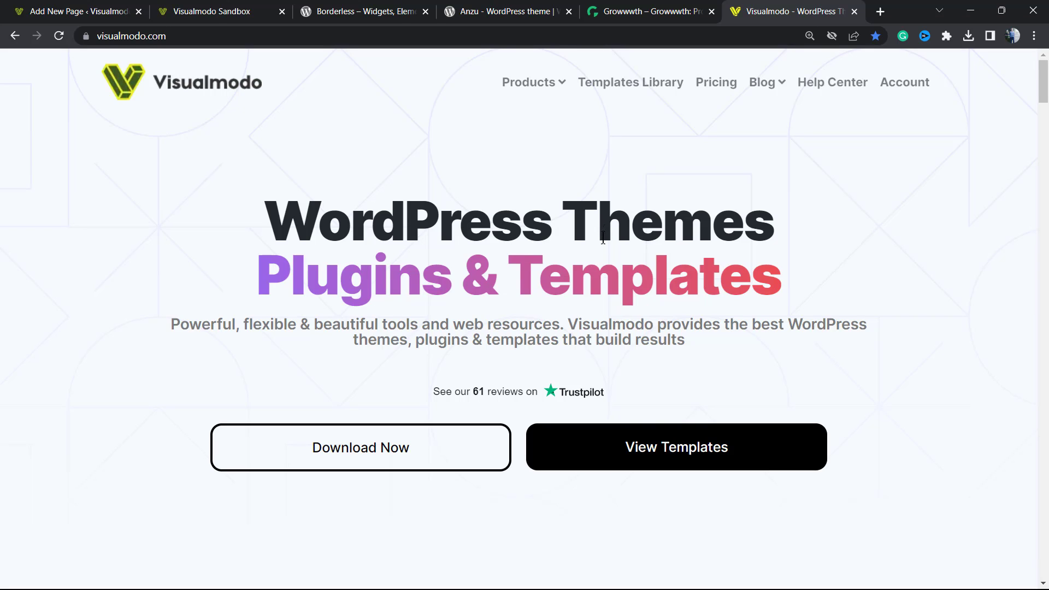
{"action": "left_click", "coordinate": [626, 88]}
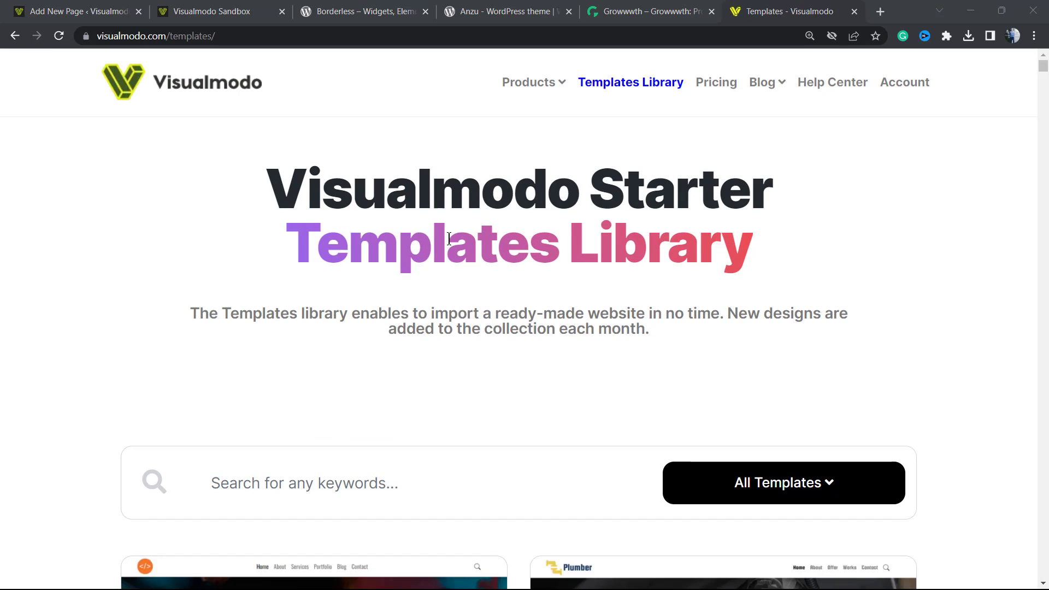
{"action": "scroll", "coordinate": [502, 322], "scroll_direction": "down", "scroll_amount": 14}
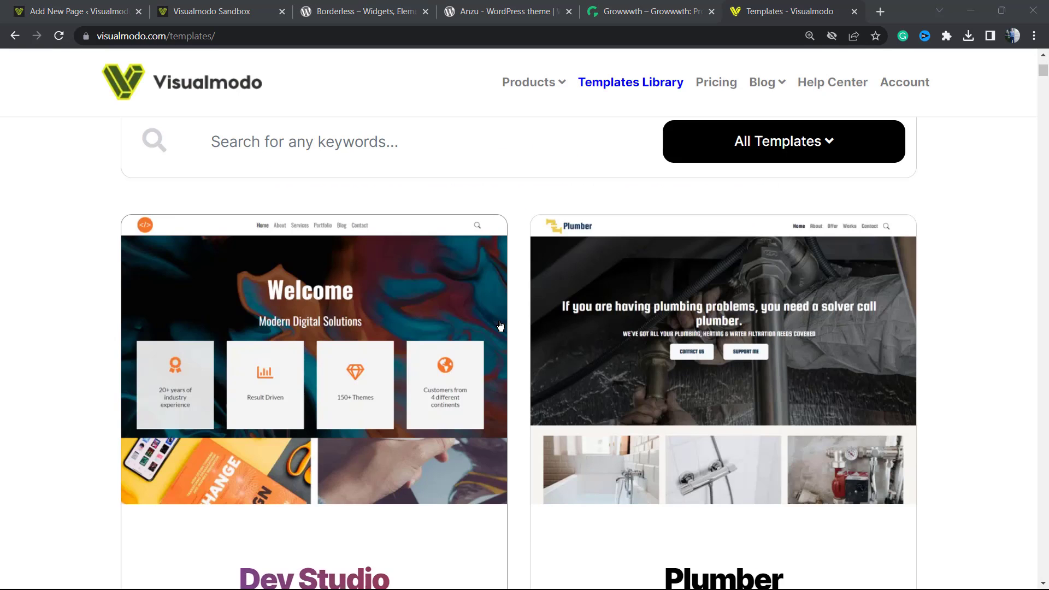
{"action": "scroll", "coordinate": [502, 340], "scroll_direction": "down", "scroll_amount": 12}
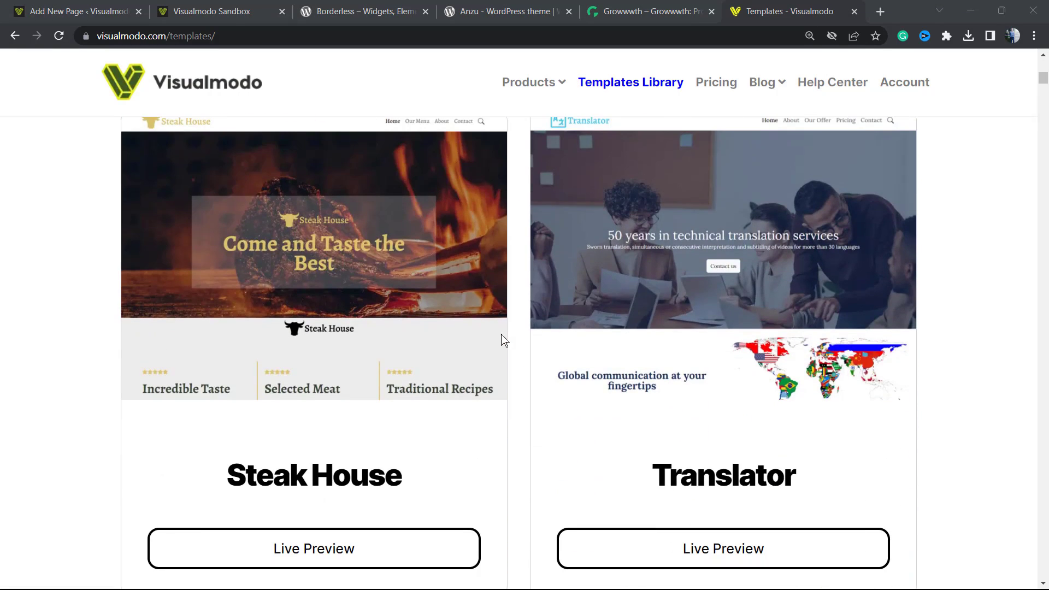
{"action": "scroll", "coordinate": [502, 345], "scroll_direction": "down", "scroll_amount": 17}
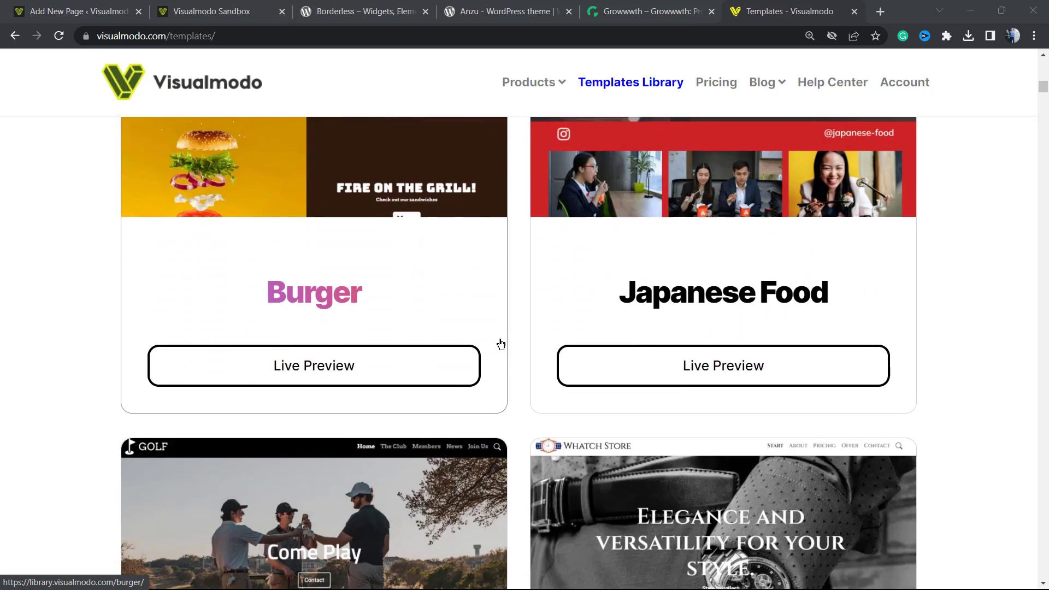
{"action": "scroll", "coordinate": [499, 344], "scroll_direction": "down", "scroll_amount": 1}
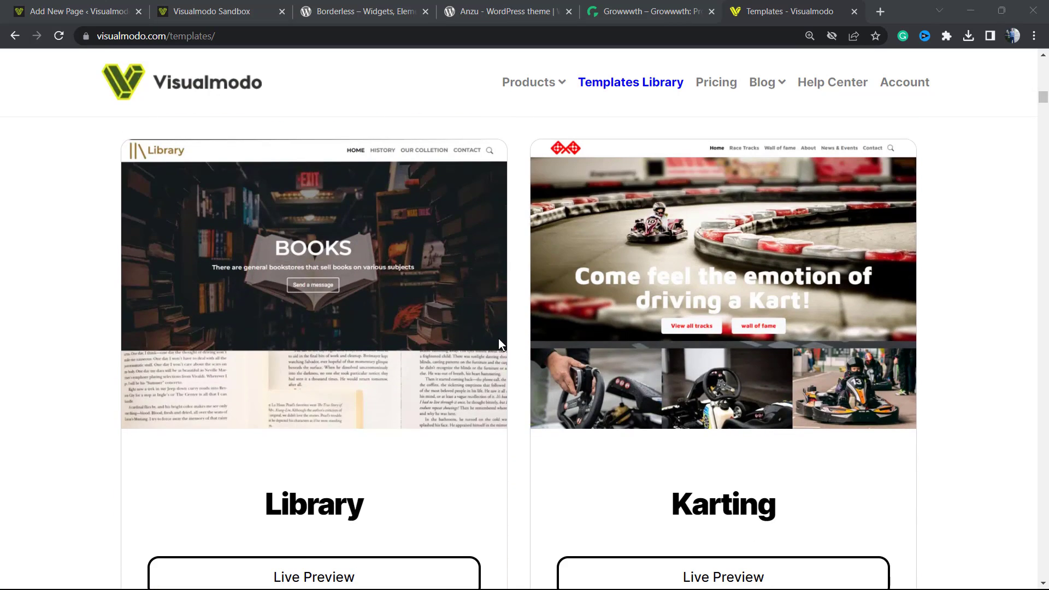
{"action": "scroll", "coordinate": [498, 345], "scroll_direction": "down", "scroll_amount": 17}
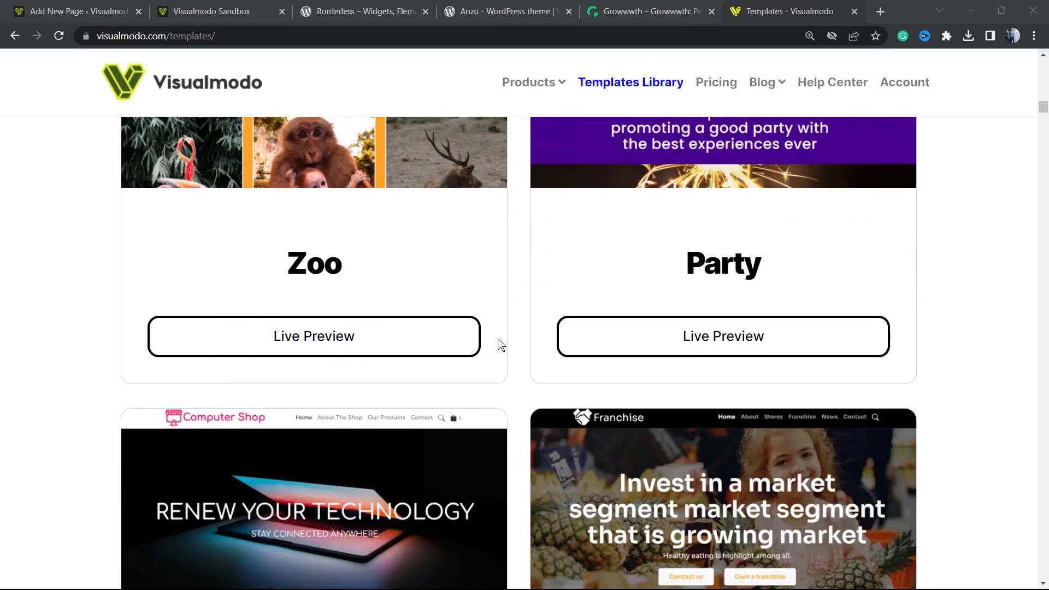
{"action": "scroll", "coordinate": [499, 350], "scroll_direction": "down", "scroll_amount": 15}
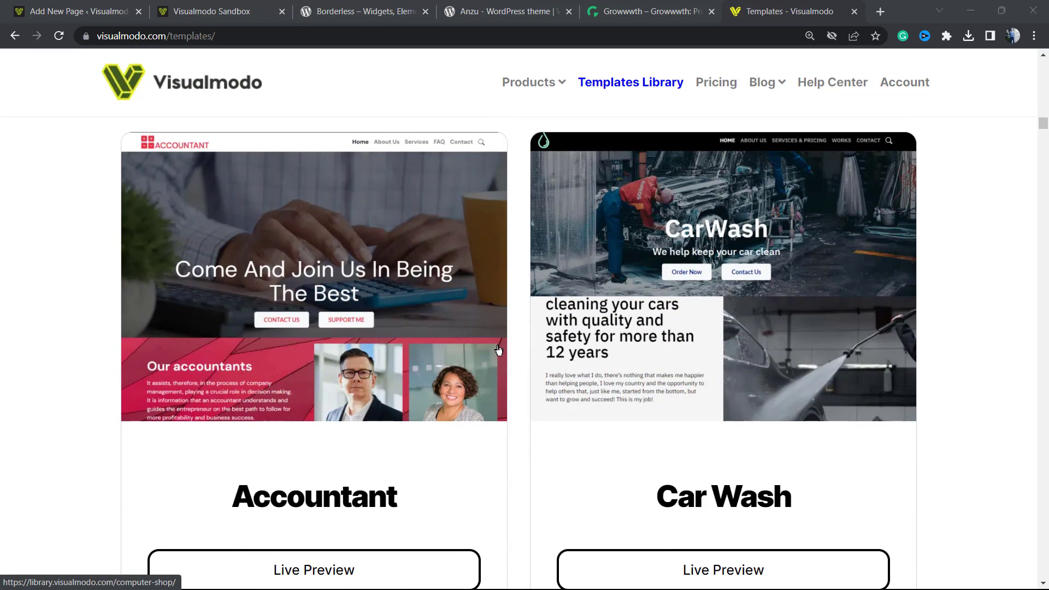
{"action": "scroll", "coordinate": [498, 350], "scroll_direction": "down", "scroll_amount": 17}
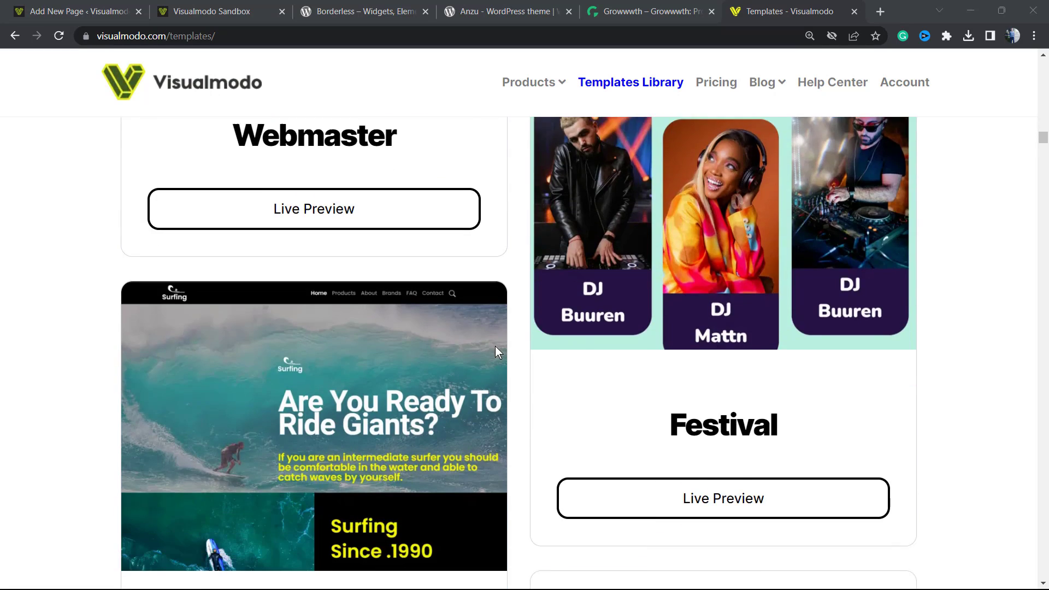
{"action": "scroll", "coordinate": [495, 349], "scroll_direction": "up", "scroll_amount": 5}
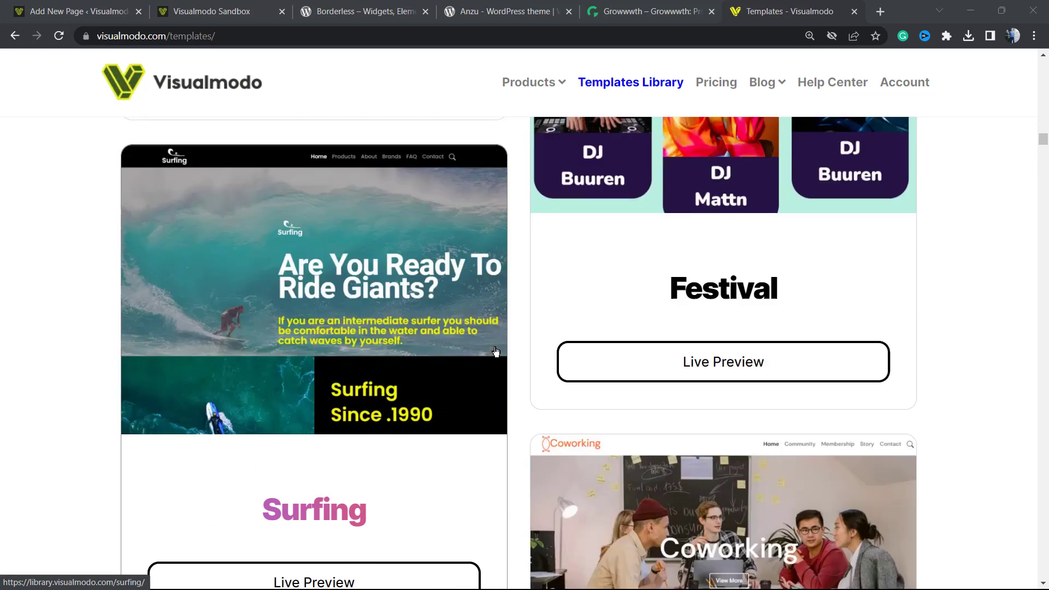
{"action": "scroll", "coordinate": [496, 351], "scroll_direction": "up", "scroll_amount": 6}
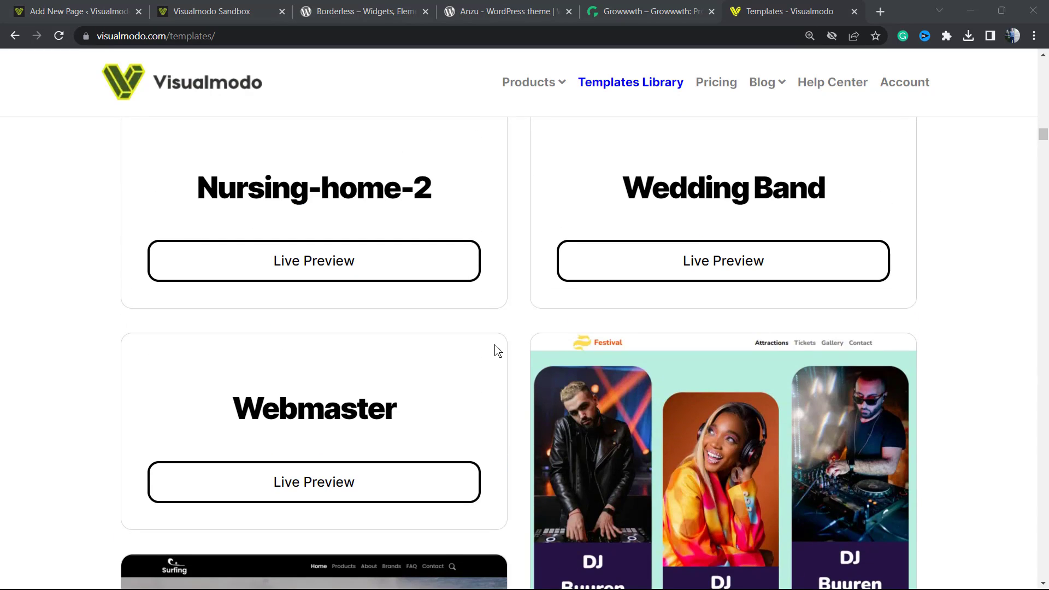